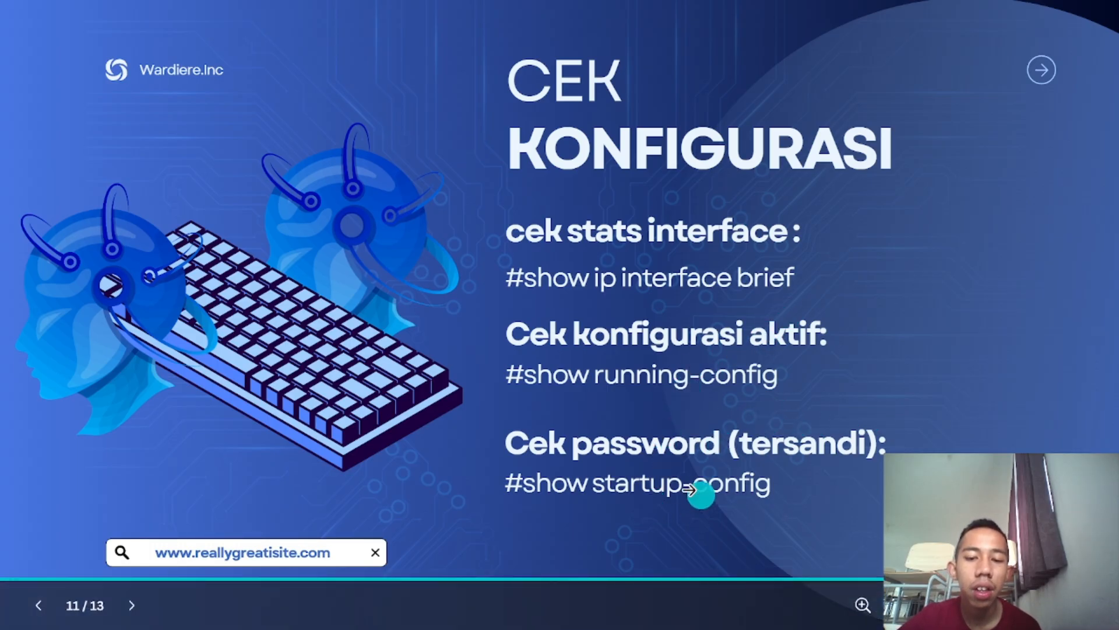
- Finish presenting the remaining slides and switch to Cisco Packet Tracer
left_click(862, 500)
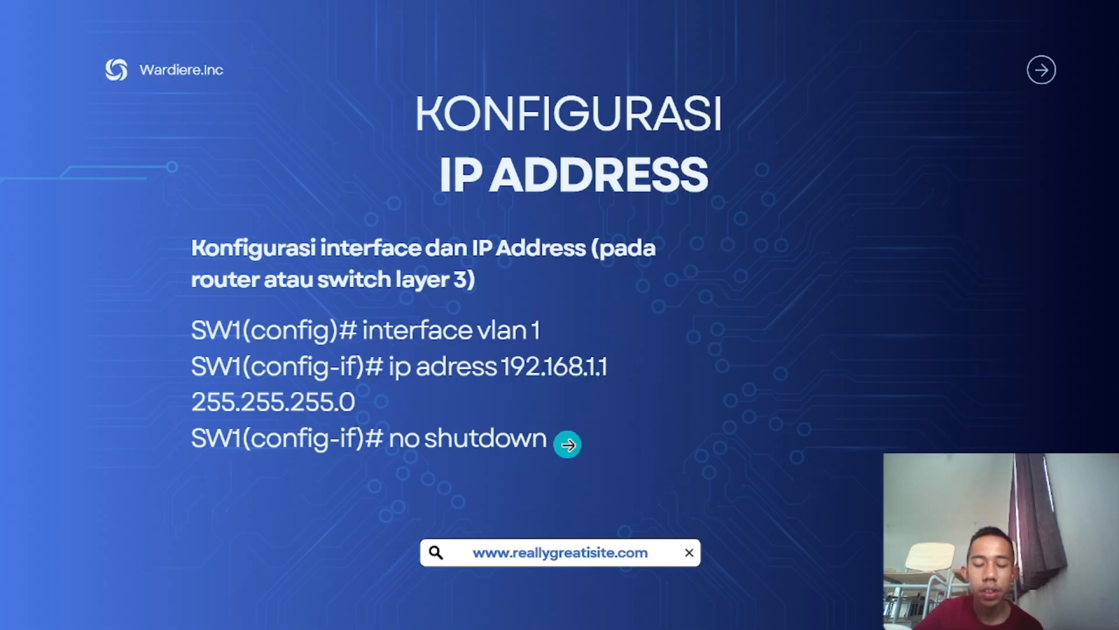
left_click(568, 445)
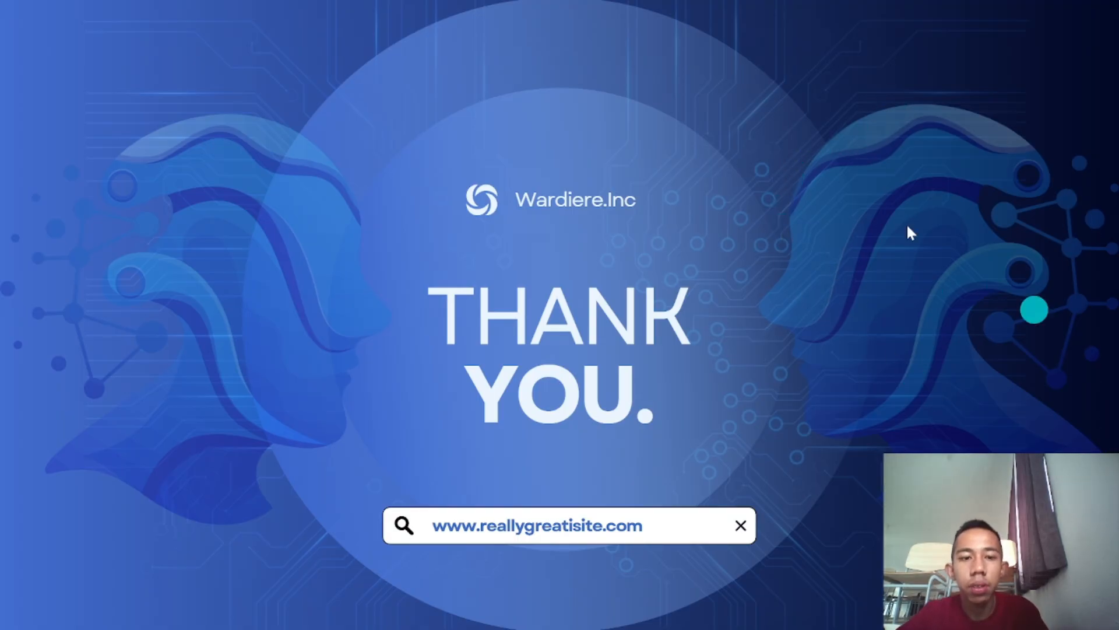
key("Escape")
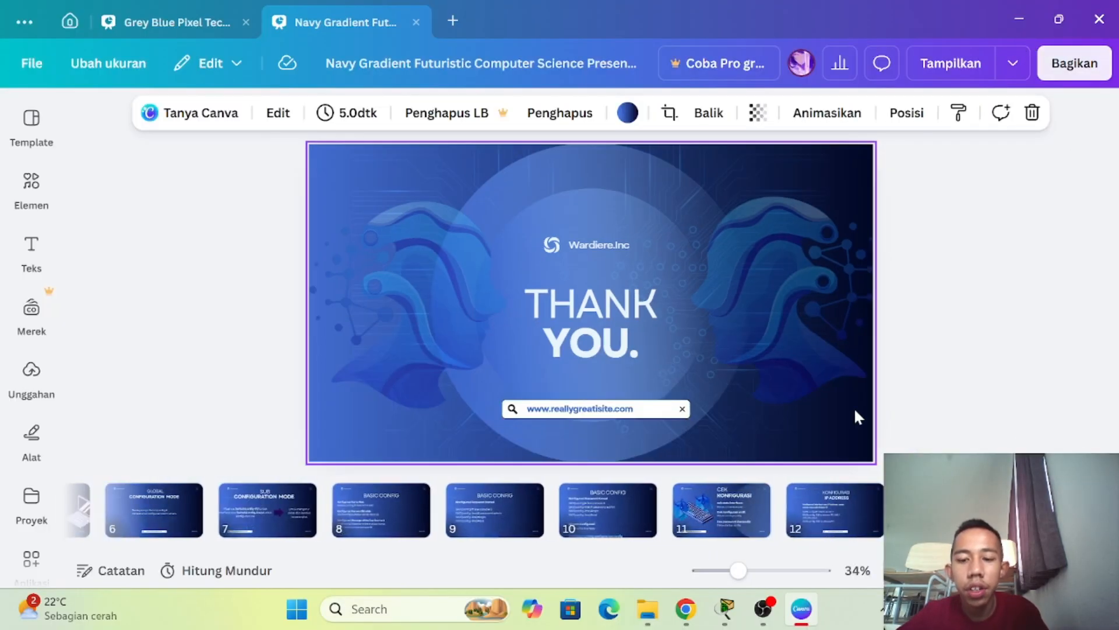
key("alt+Tab")
key("alt+Tab")
key("alt+Tab")
key("alt+Tab")
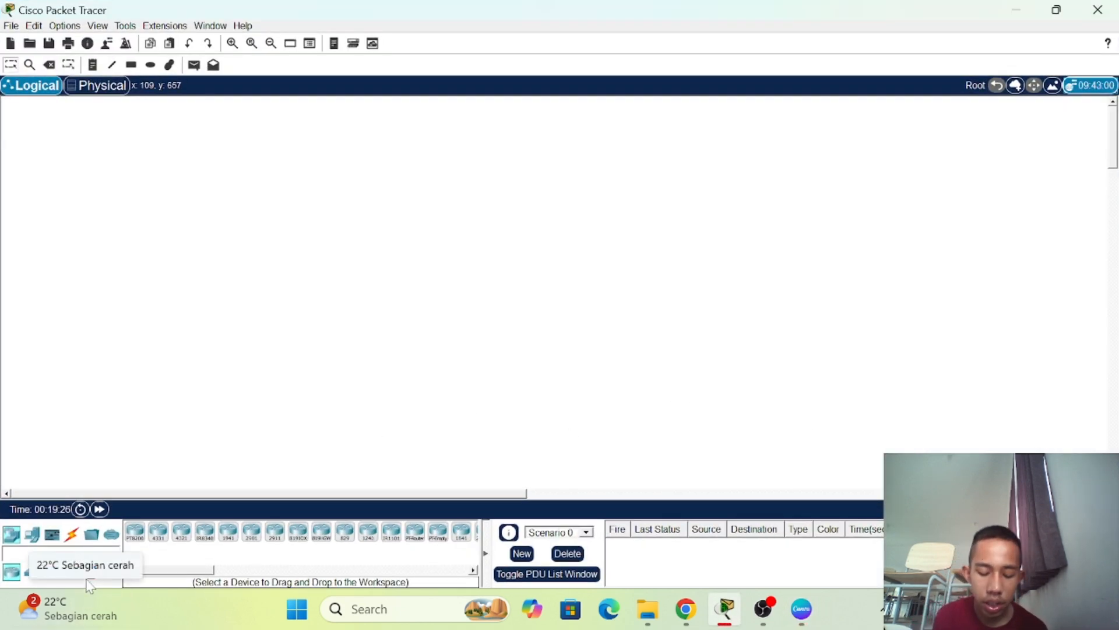
- Place a generic Switch-PT in the left part of the empty logical workspace and close its device window
left_click(33, 534)
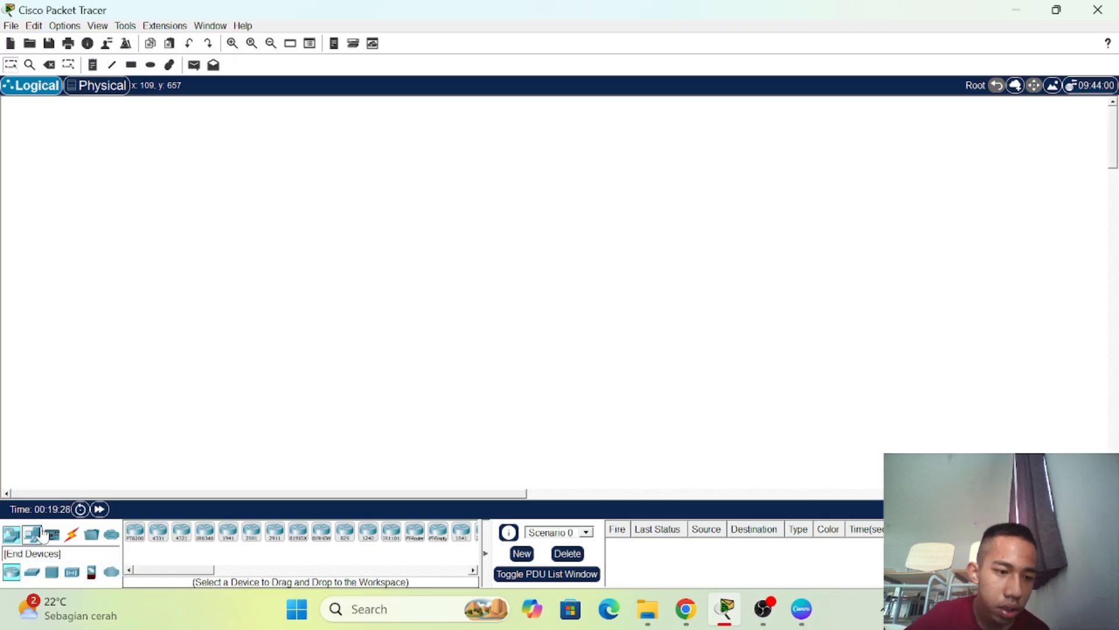
left_click(10, 534)
left_click(32, 572)
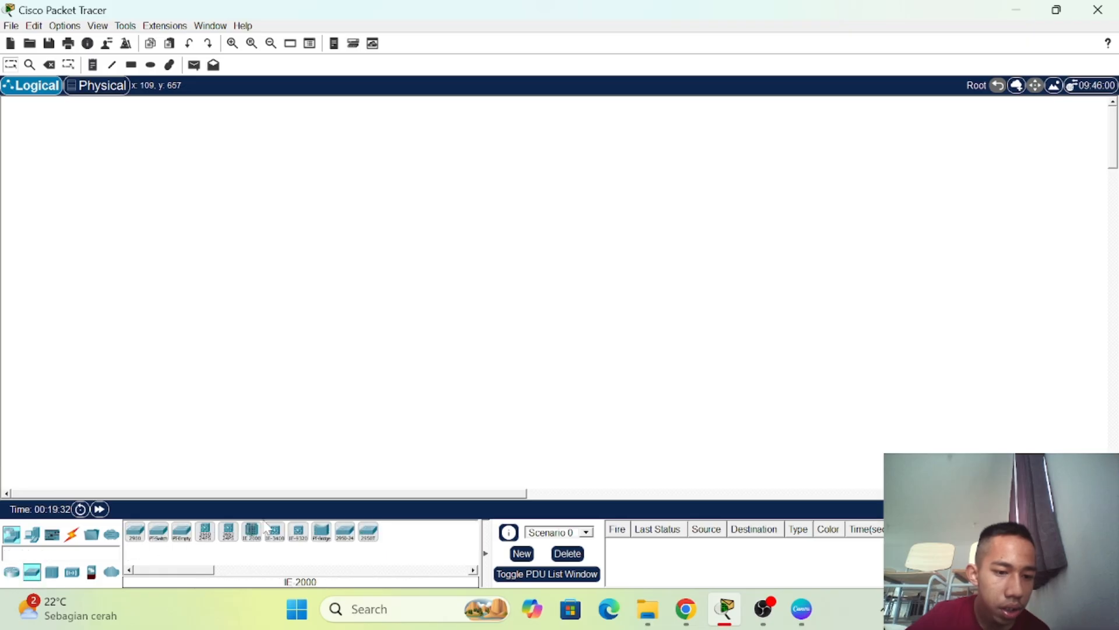
left_click(150, 548)
left_click(251, 295)
left_click(248, 286)
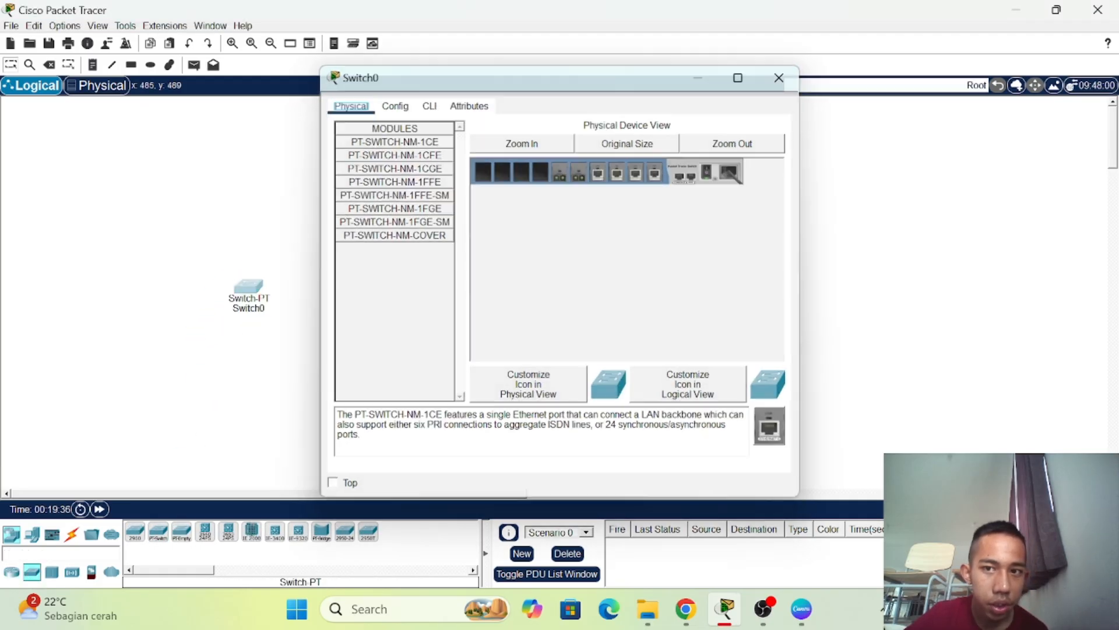
left_click(781, 77)
- Place a generic Router-PT to the right of the switch and close its device window
left_click(11, 572)
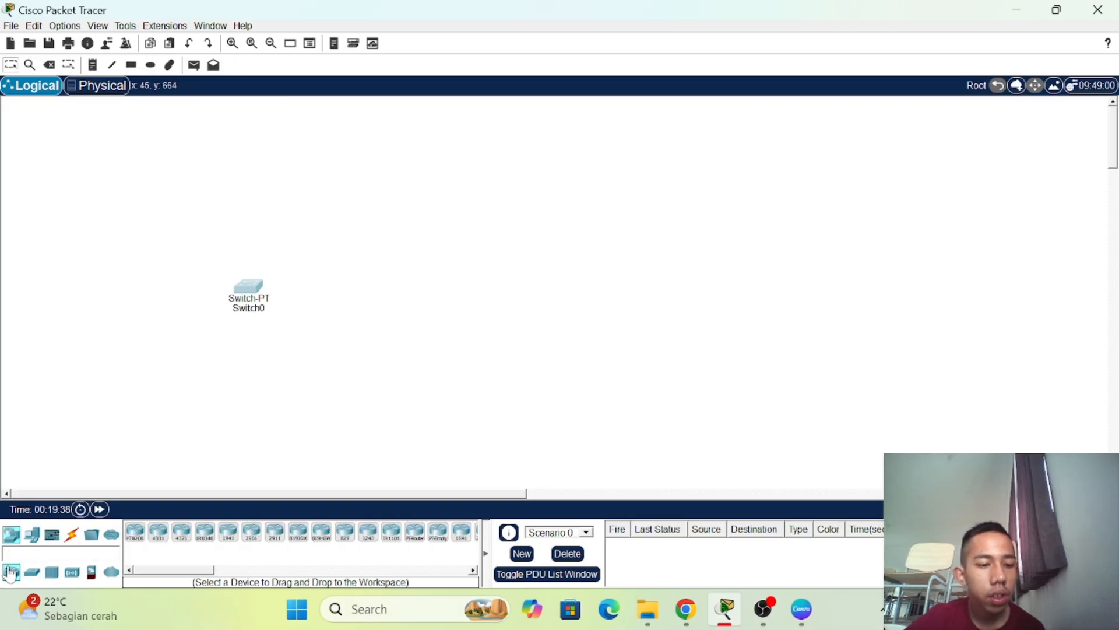
left_click(415, 532)
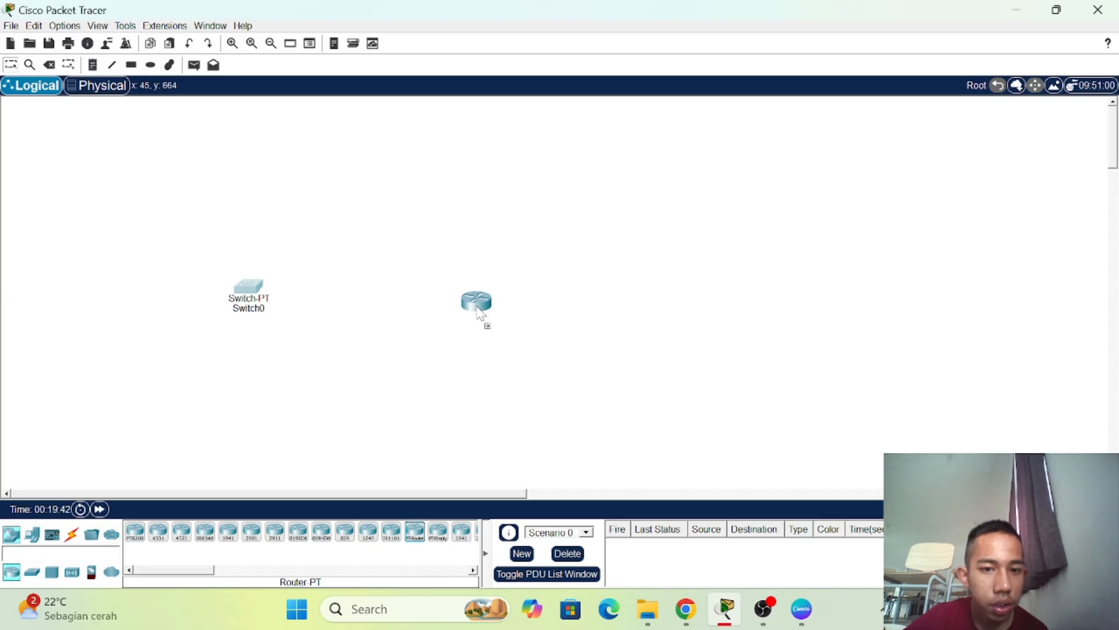
left_click(477, 307)
left_click(476, 306)
left_click(738, 75)
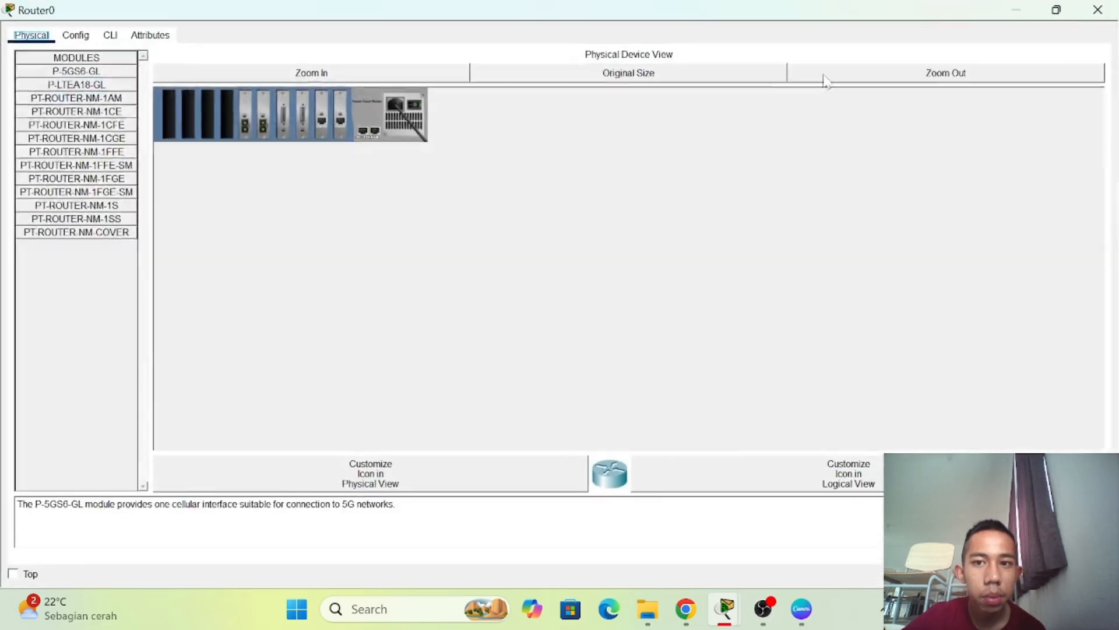
left_click(1096, 9)
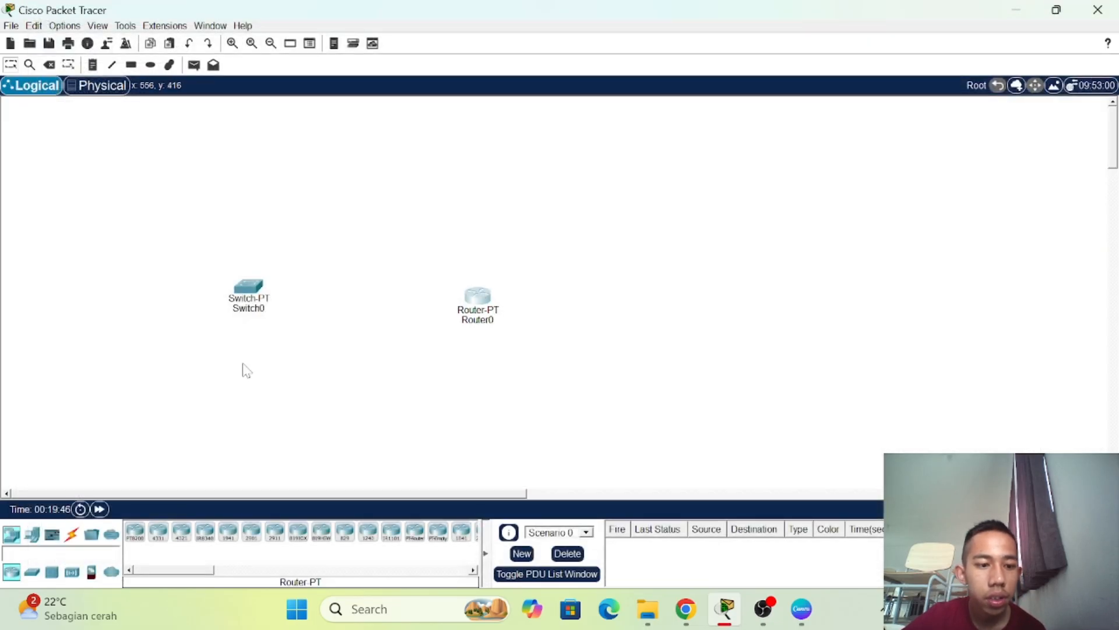
- Connect the switch to the router with an automatically chosen cable and move the router slightly closer to the switch
left_click(72, 533)
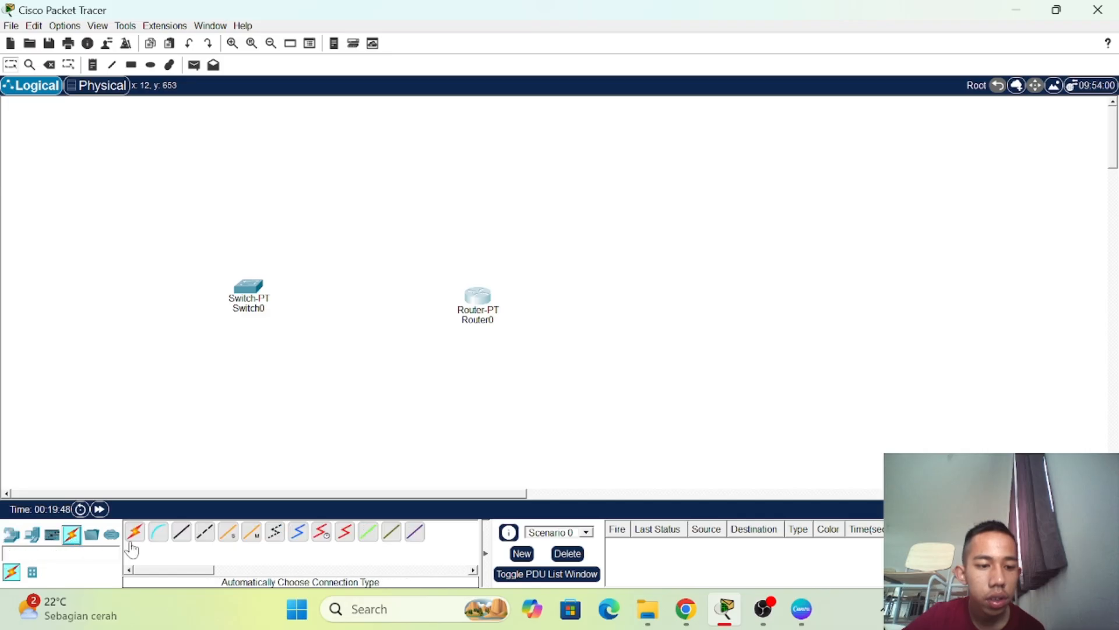
left_click(134, 531)
left_click(262, 285)
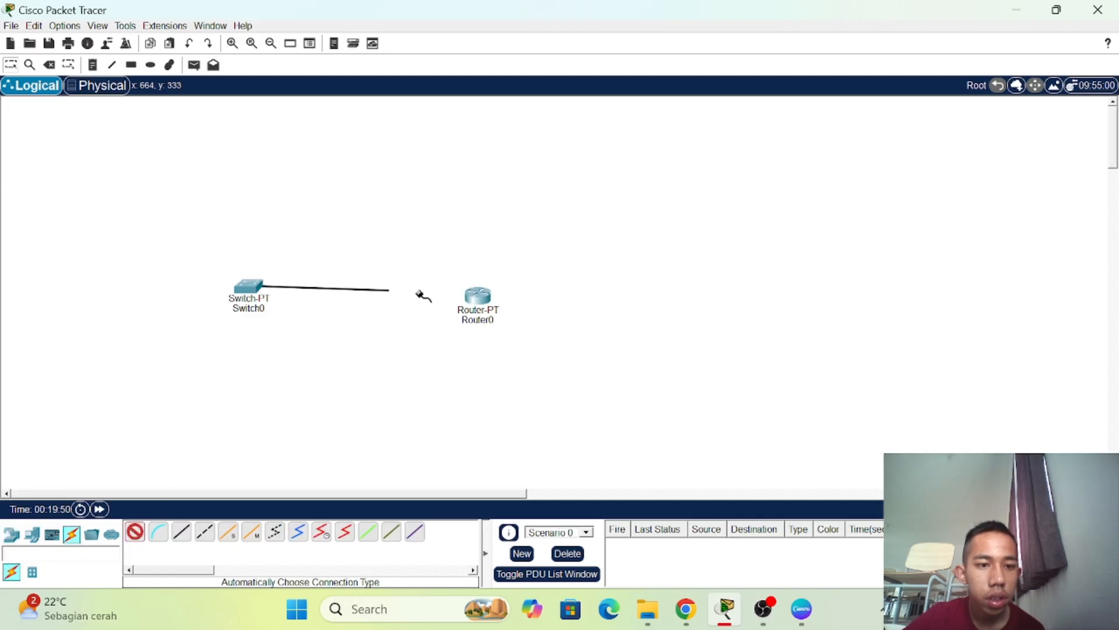
left_click(479, 296)
left_click_drag(488, 304, 438, 293)
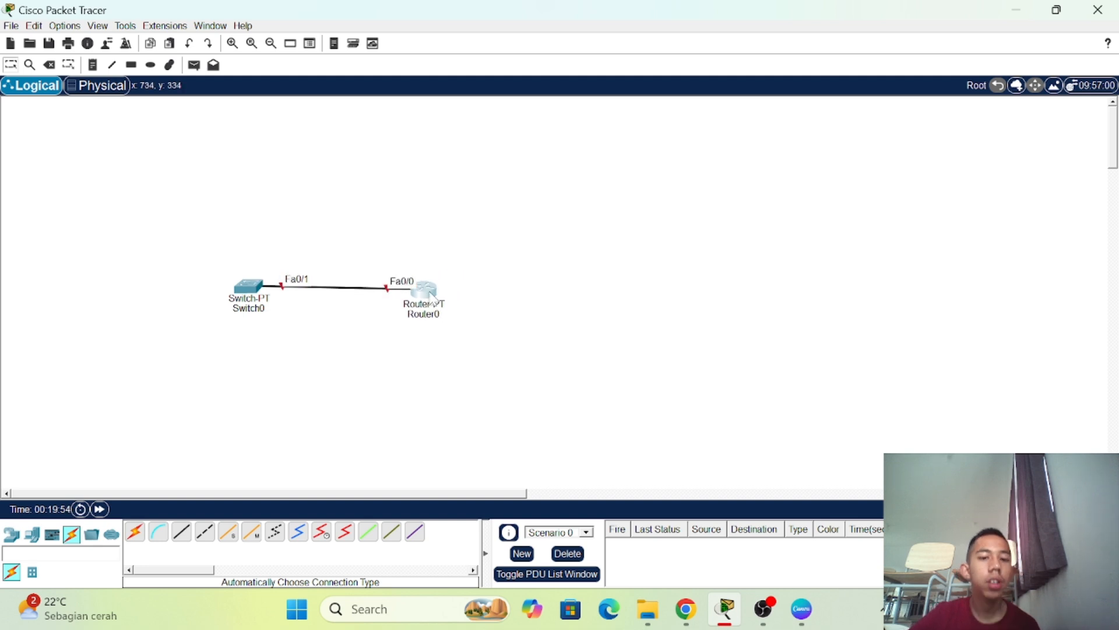
- Open the router's command line, answer no to the initial configuration dialog and start the session
left_click(432, 296)
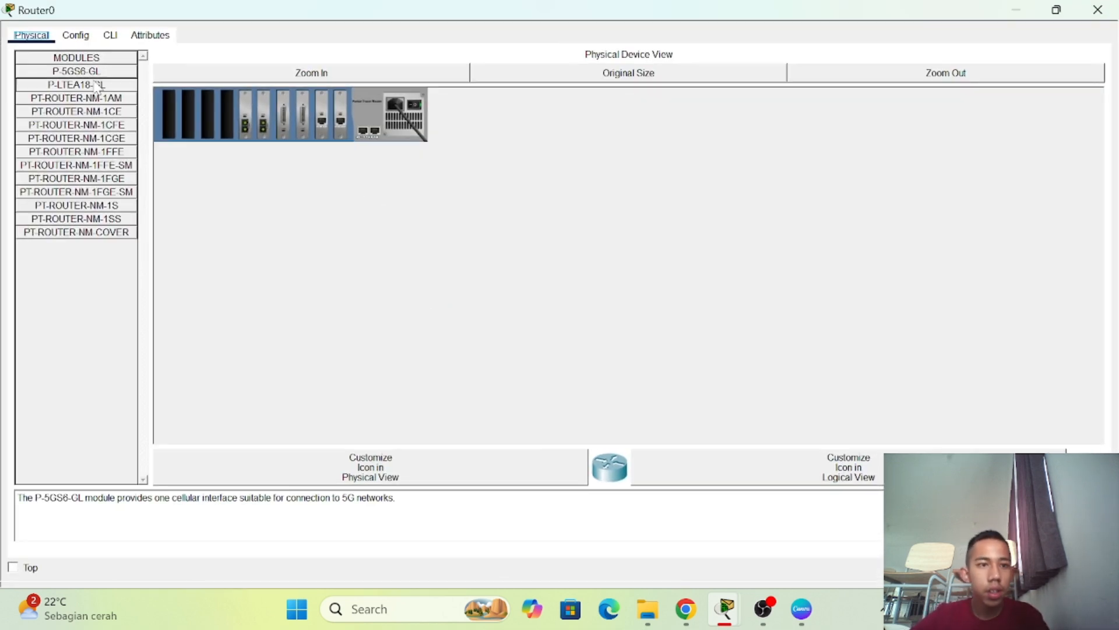
left_click(110, 37)
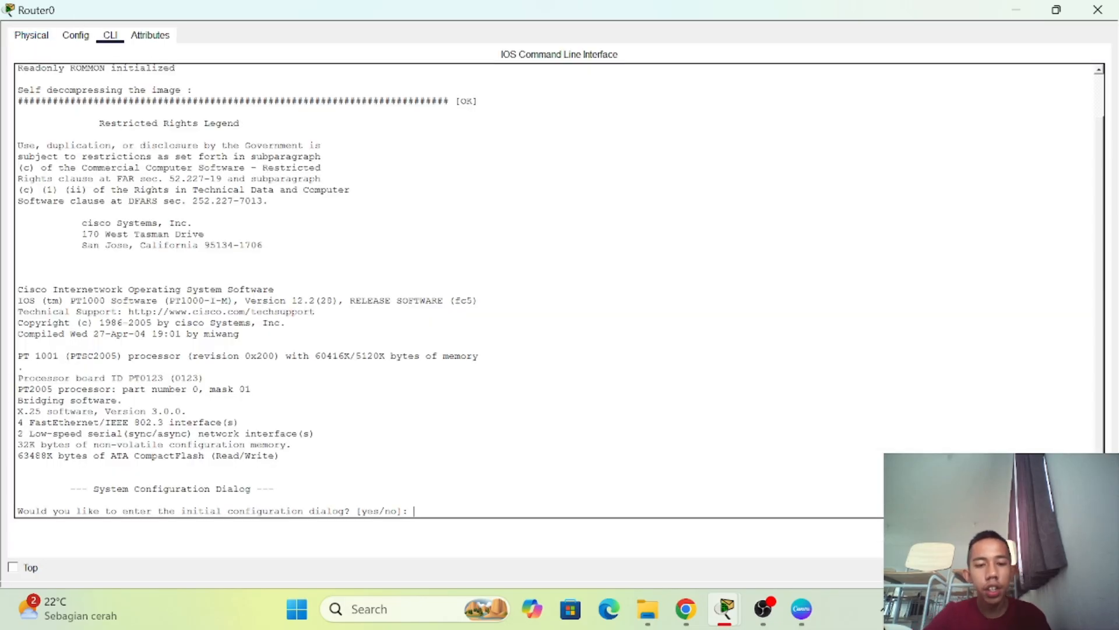
type("no")
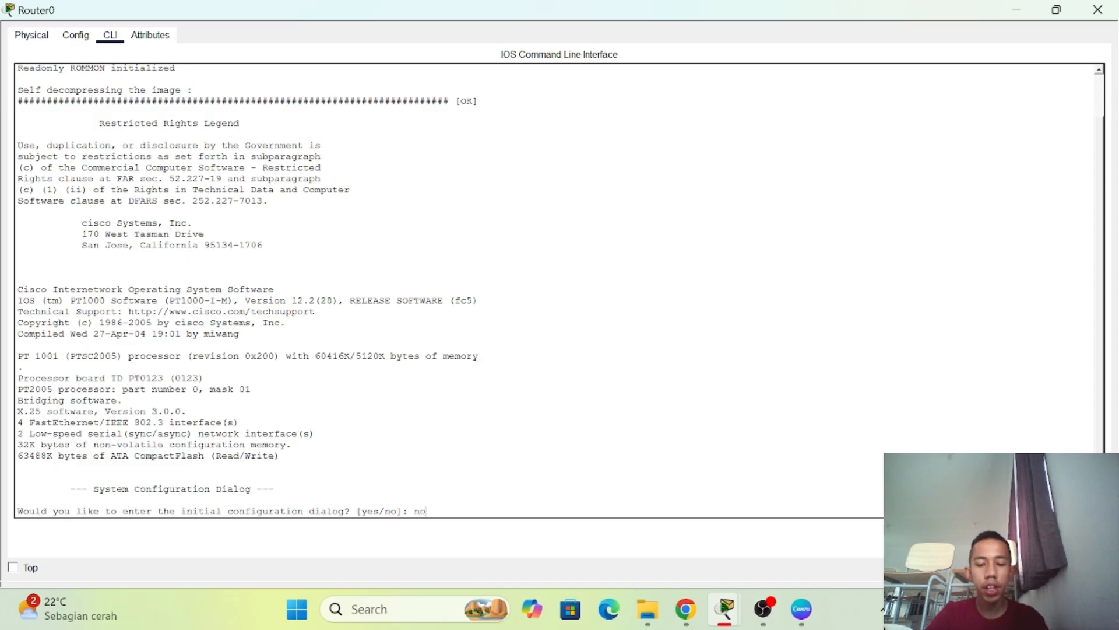
key("Return")
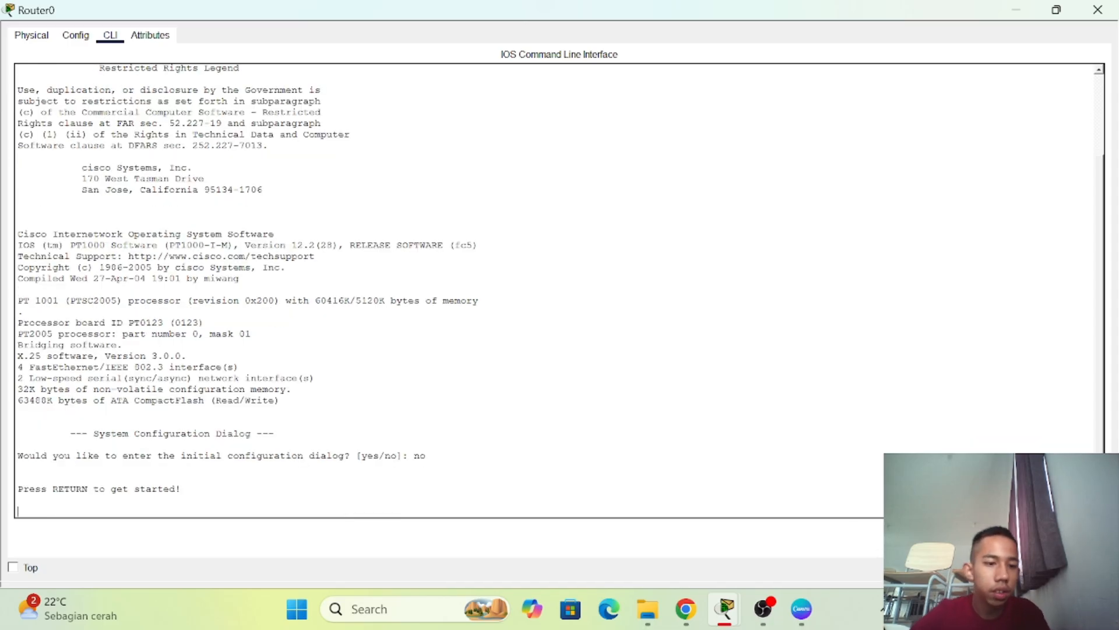
key("Return")
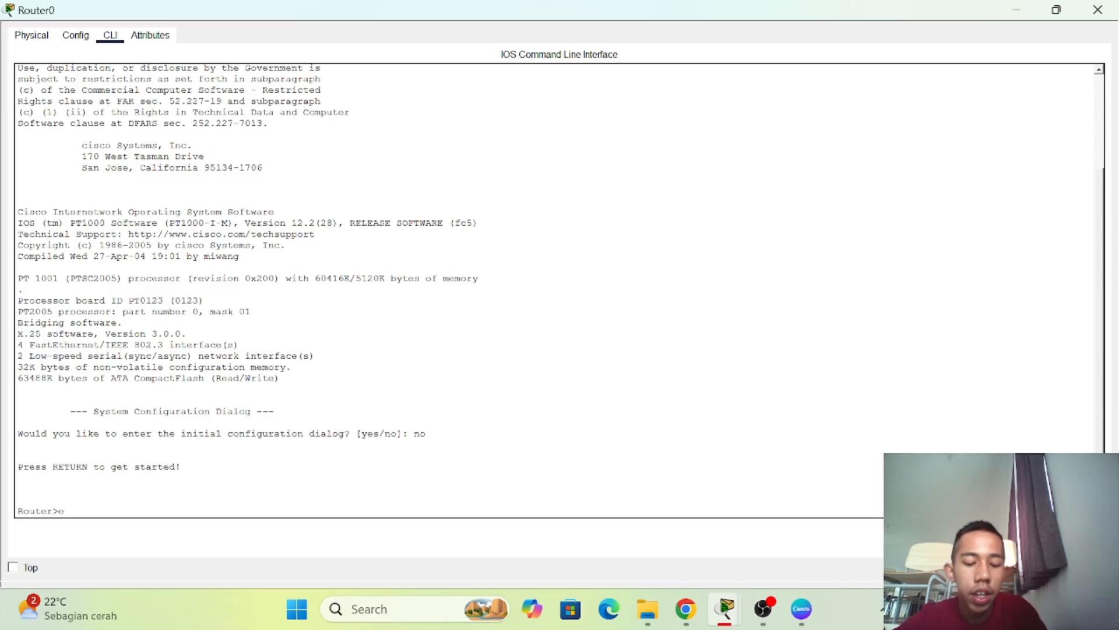
- Enter privileged mode on the router with enable and global configuration mode with conf t
type("ena")
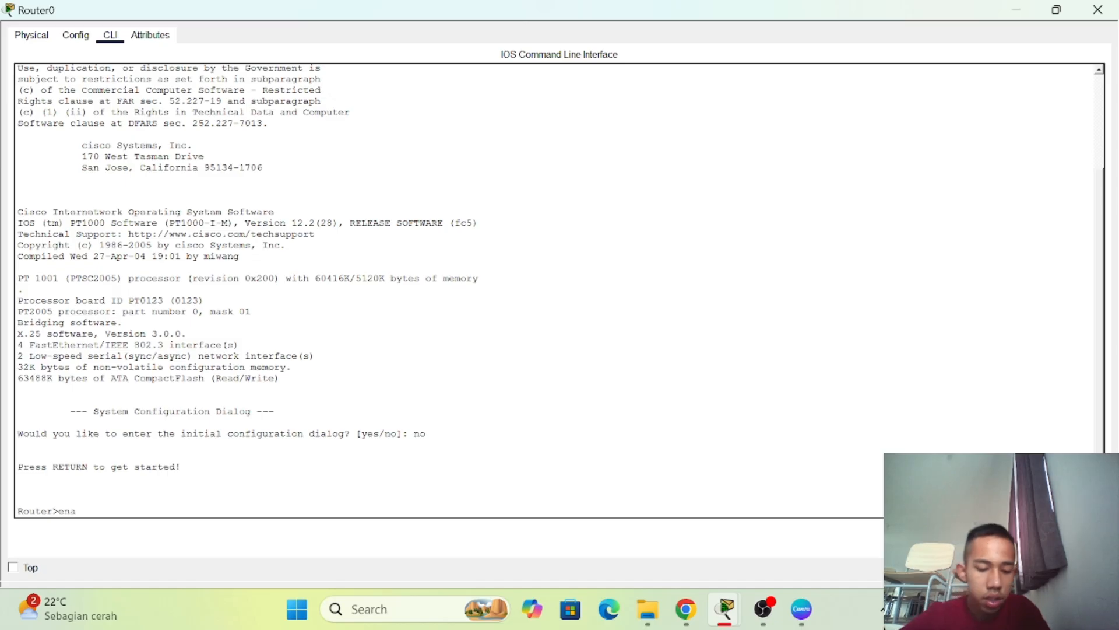
type("ble")
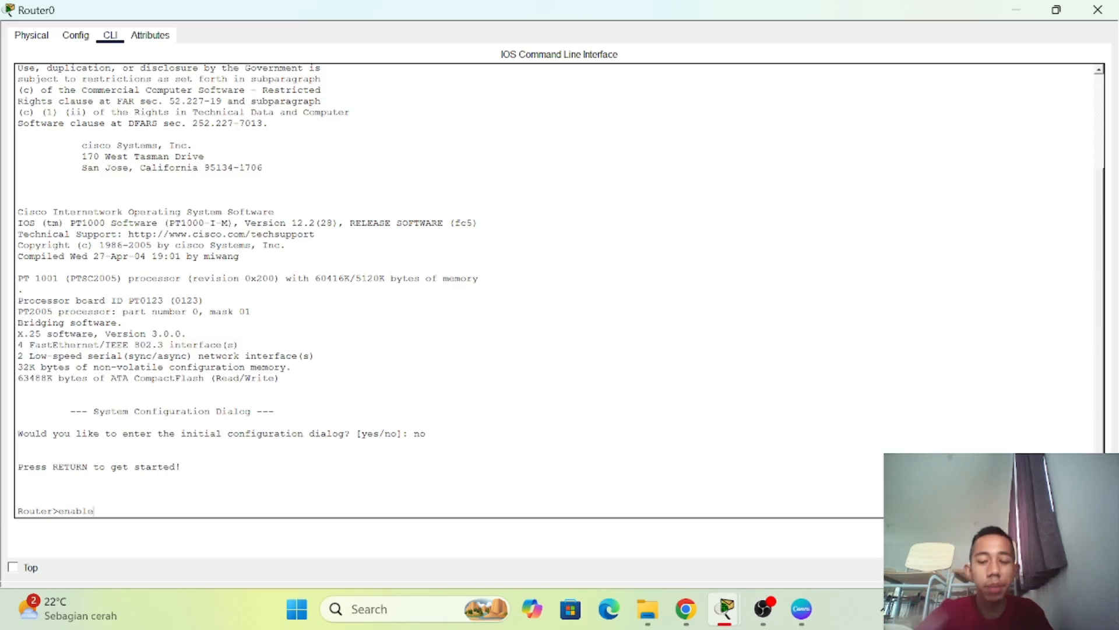
key("Return")
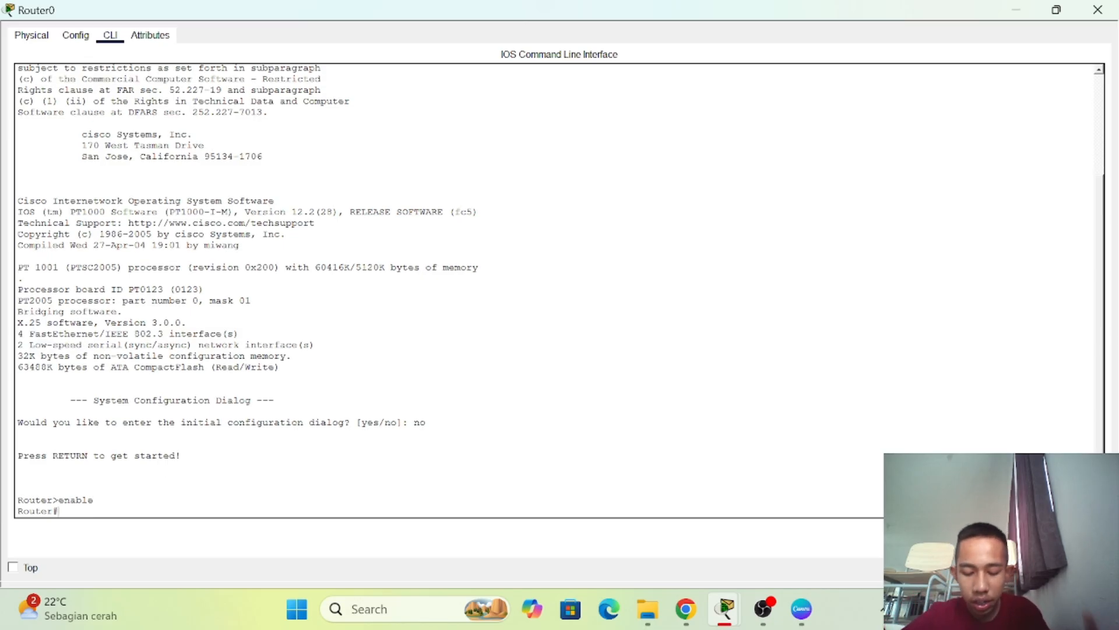
type("cc")
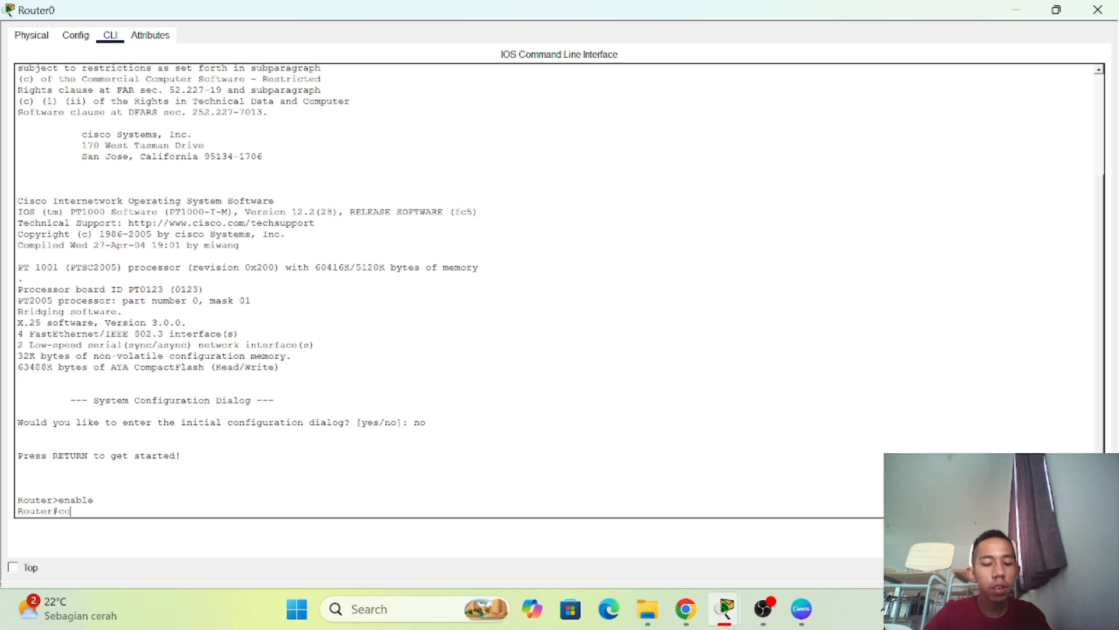
type("nf ")
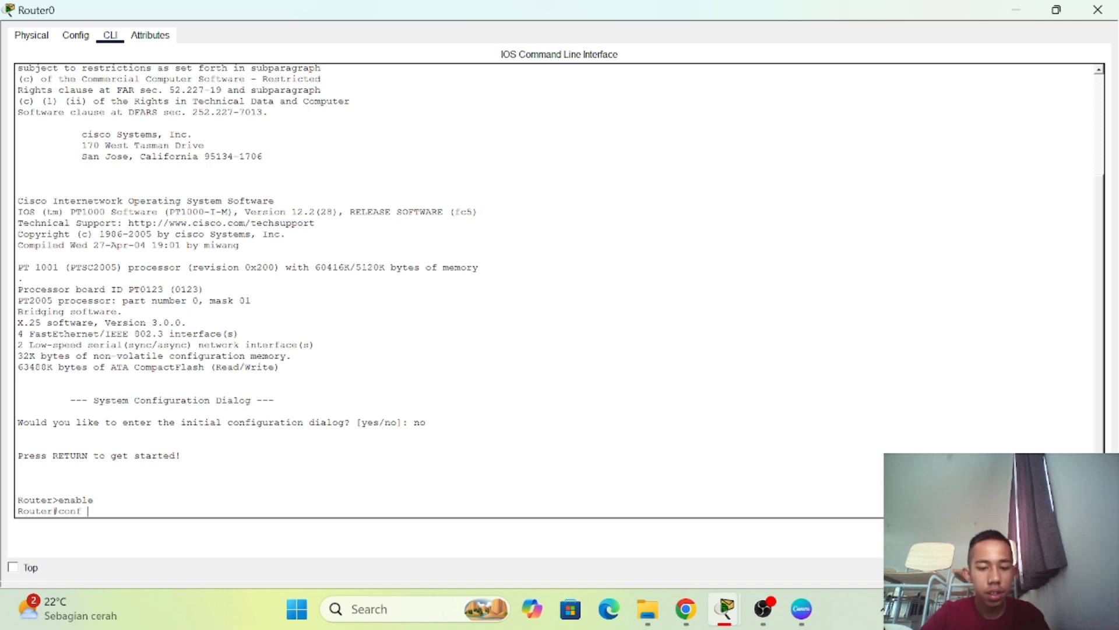
type("t")
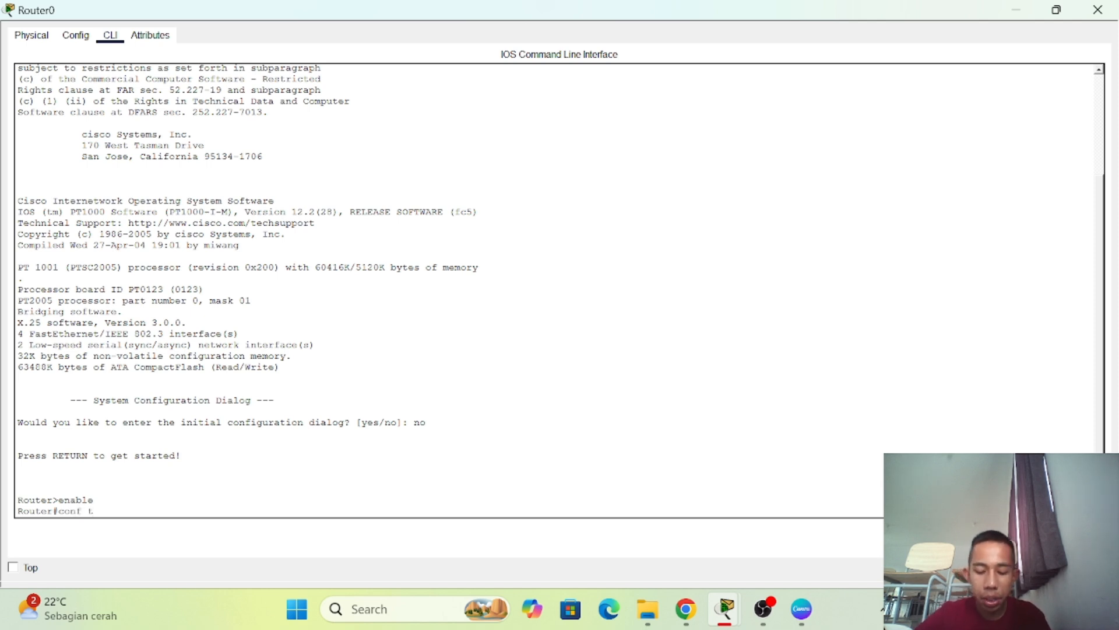
key("Return")
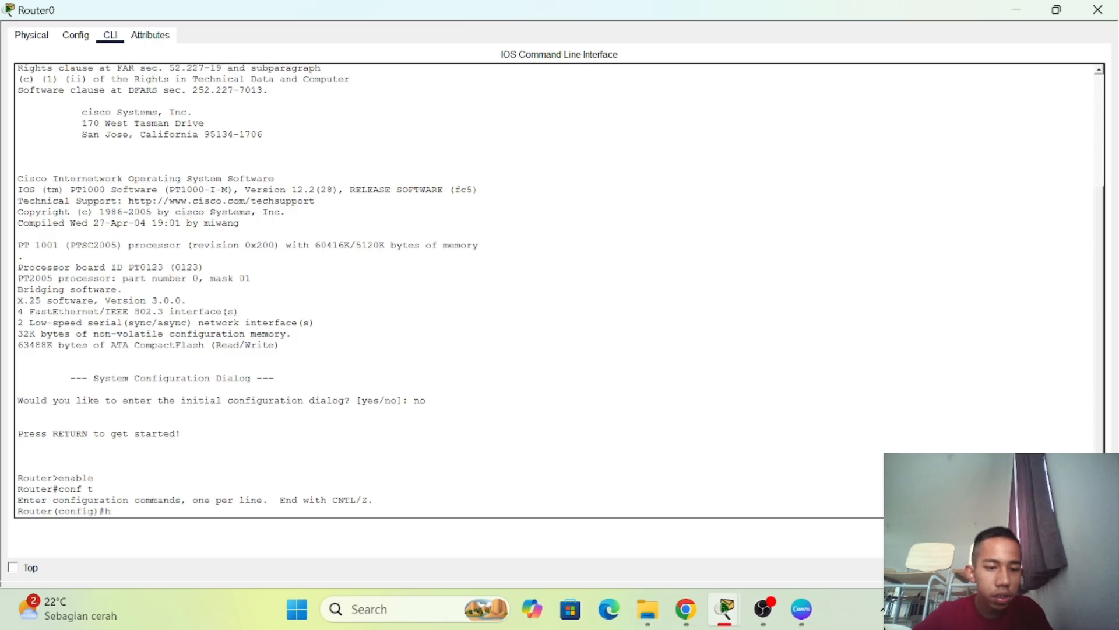
- Set the router's hostname to fox
type("host")
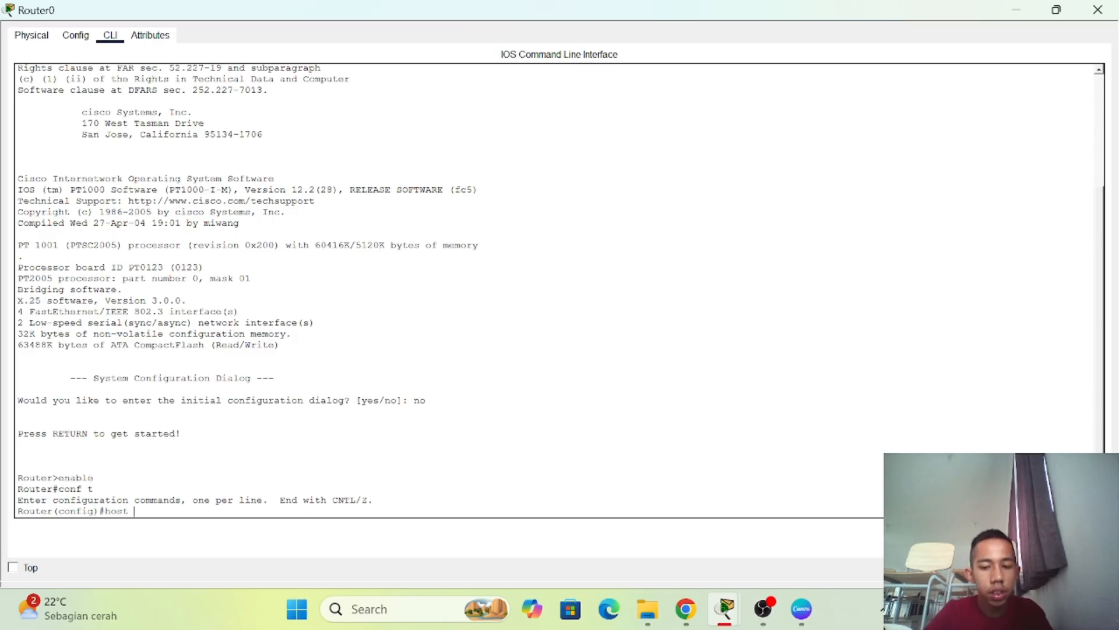
key("BackSpace")
type("name ")
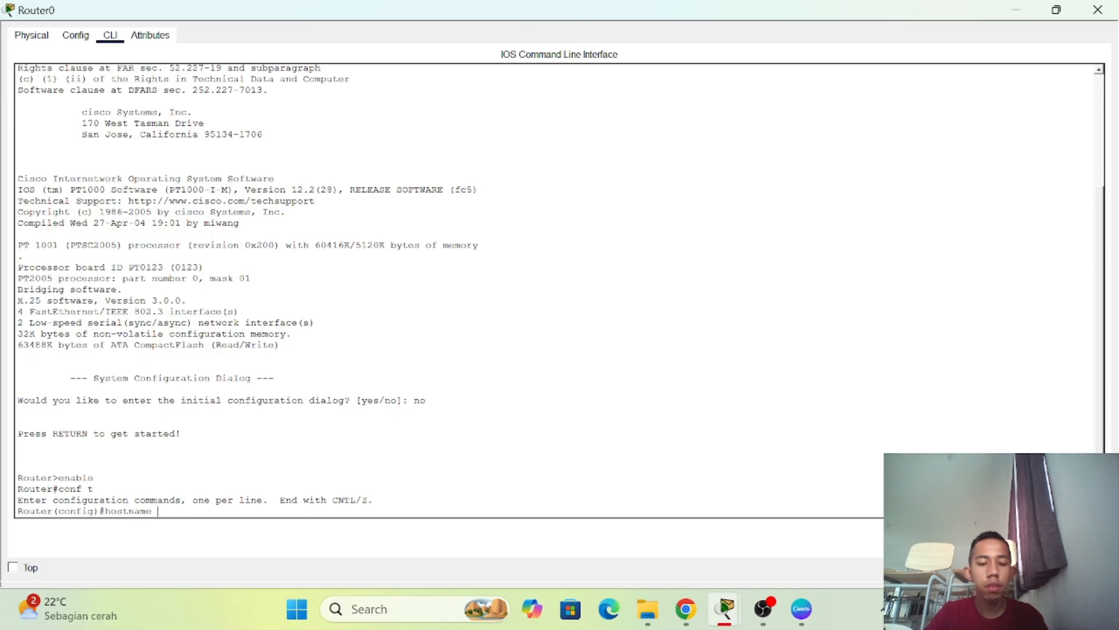
type("fox")
key("BackSpace")
key("BackSpace")
key("BackSpace")
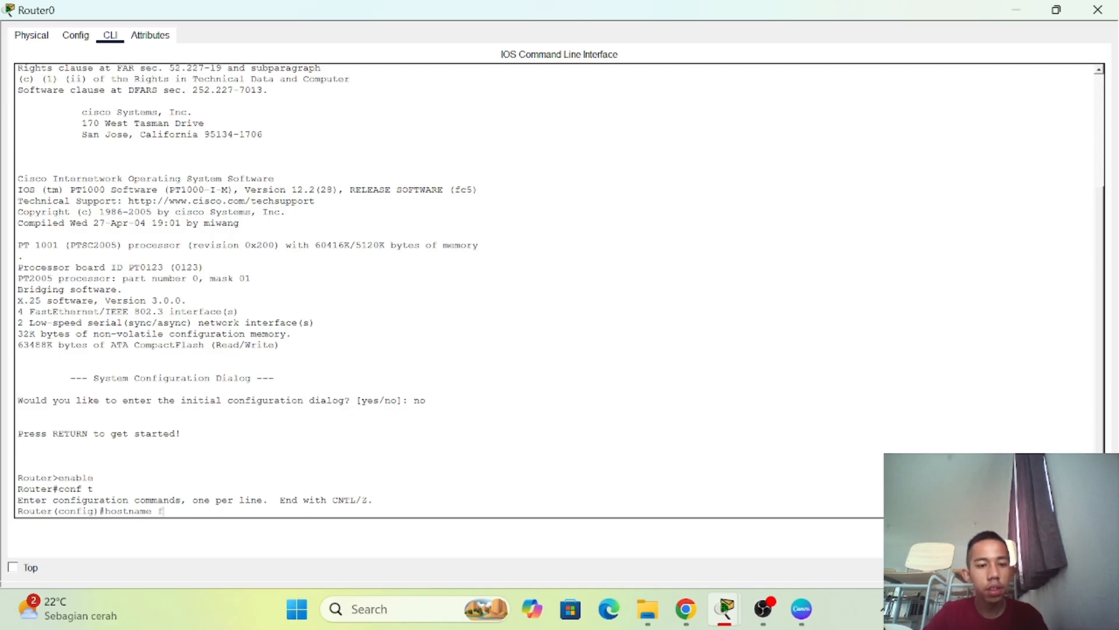
type("fox")
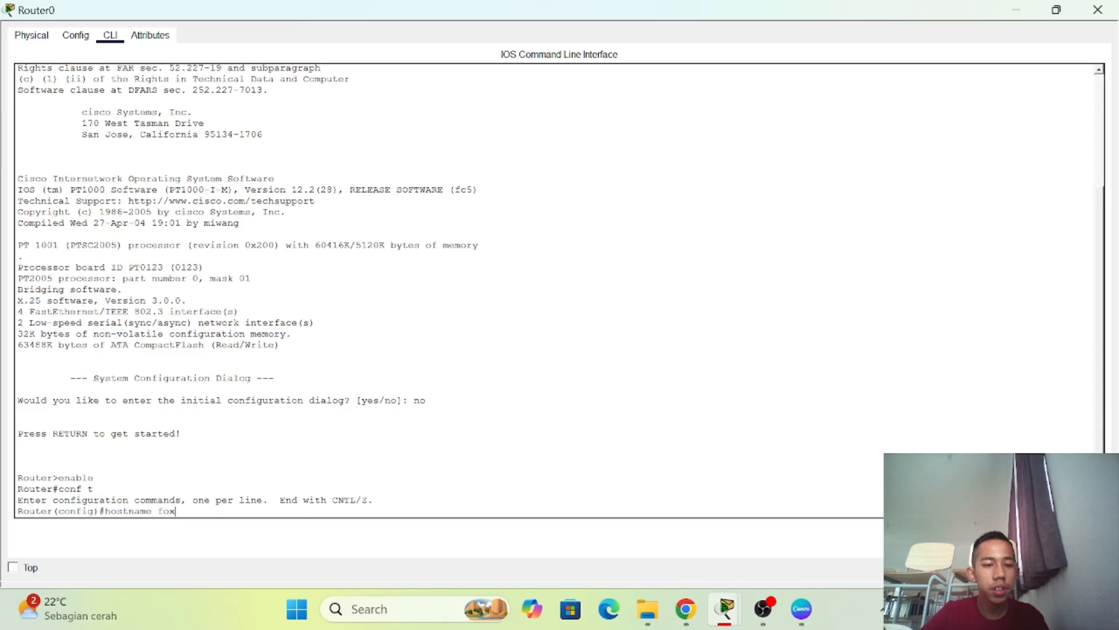
key("Return")
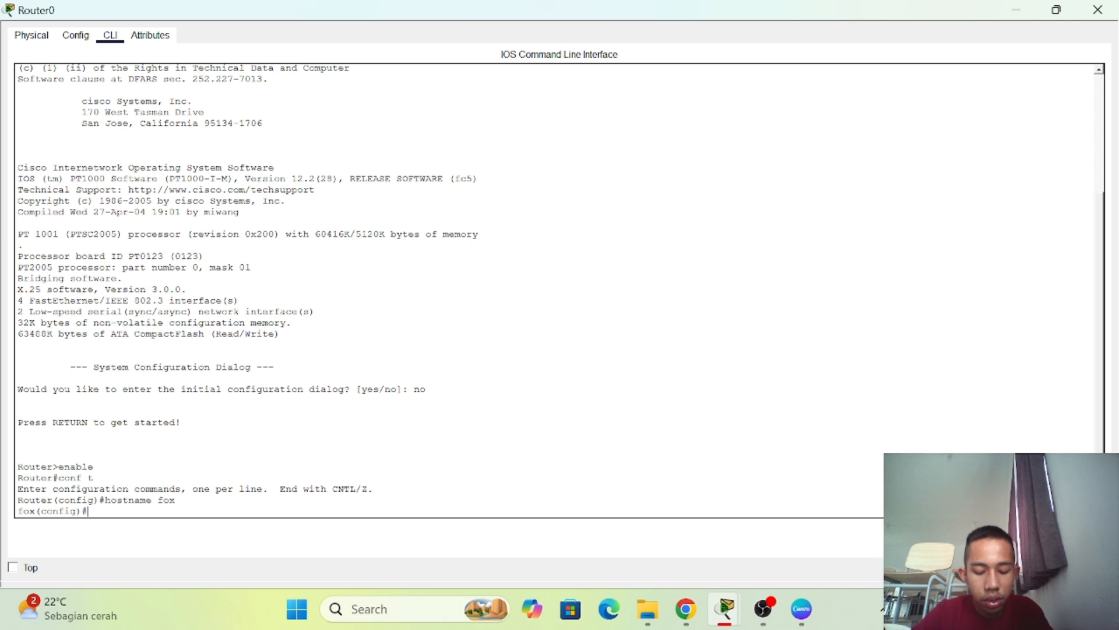
- Try to set the router's privileged-mode secret password
type("naable secret")
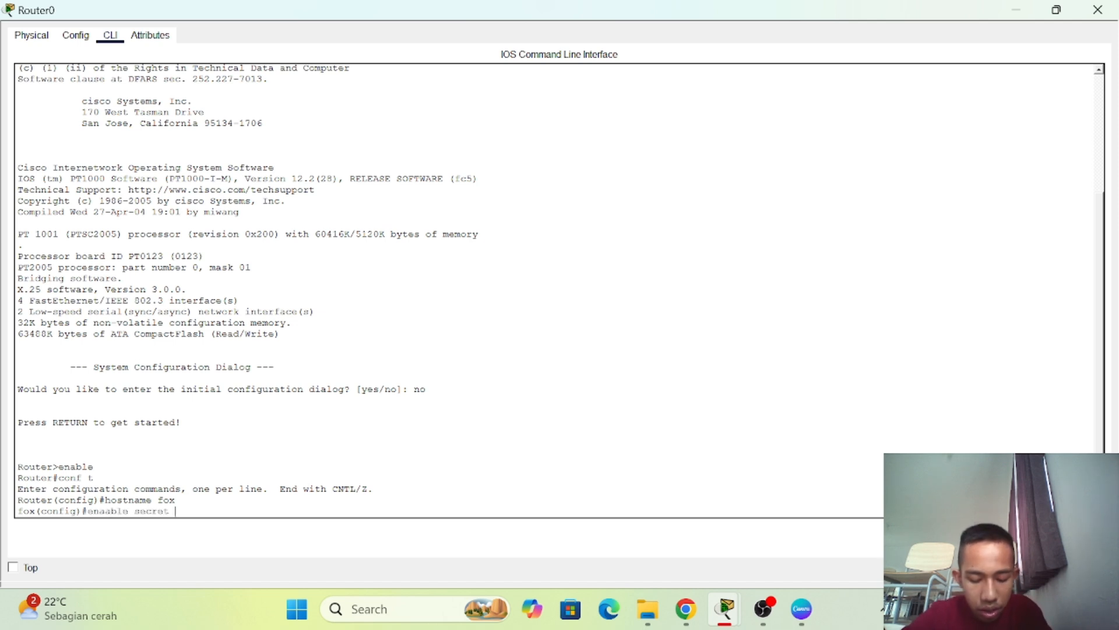
type(" 123")
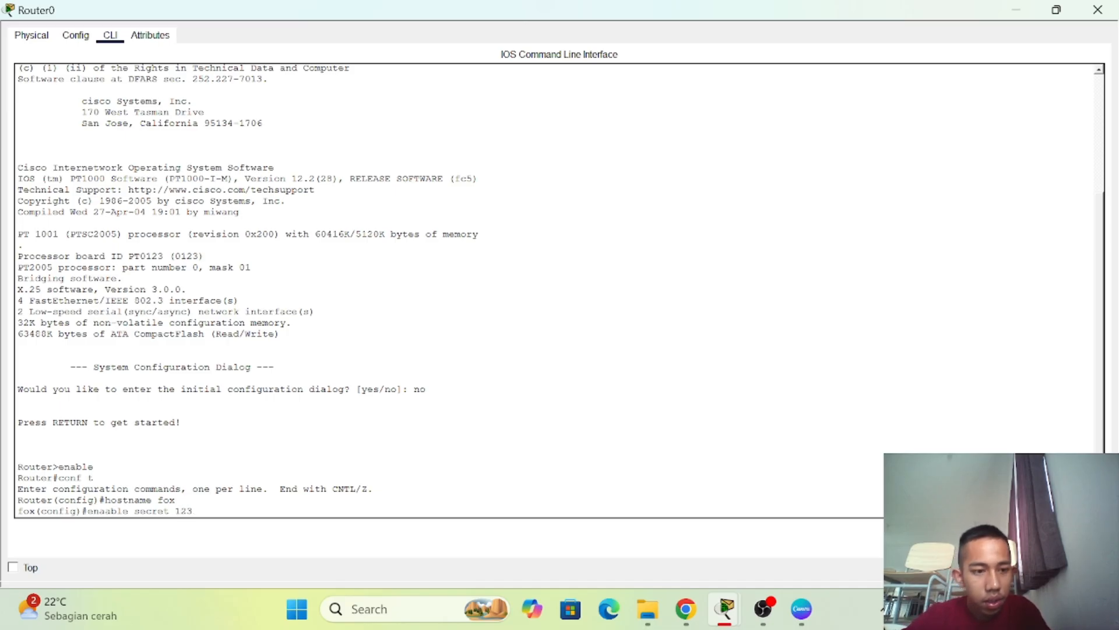
key("Return")
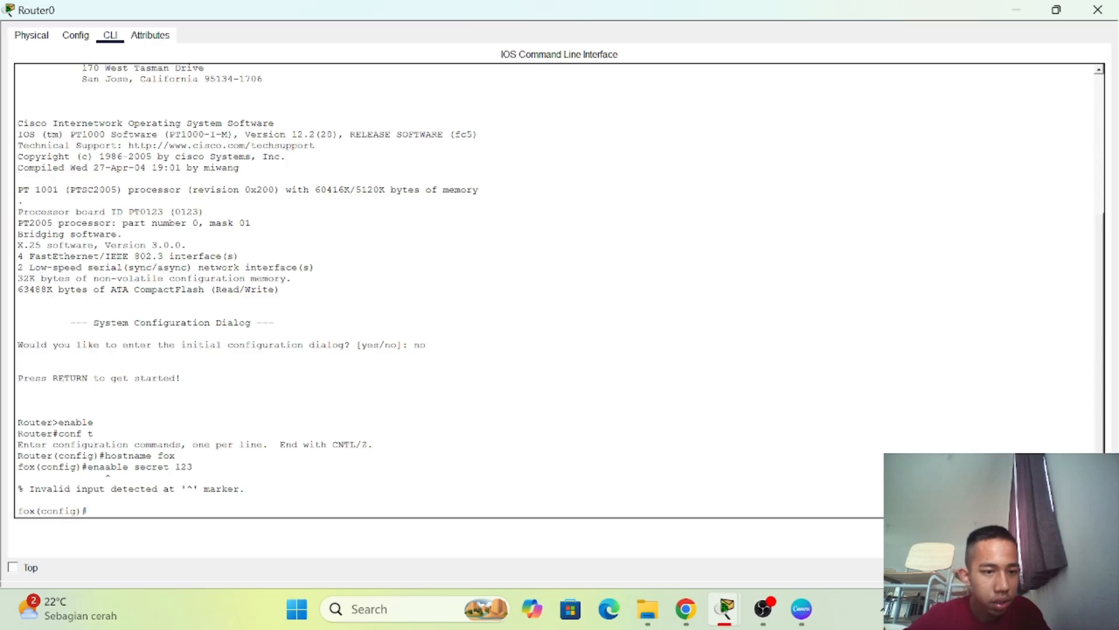
- Set the router's privileged-mode secret password with the enable secret command
type("enable")
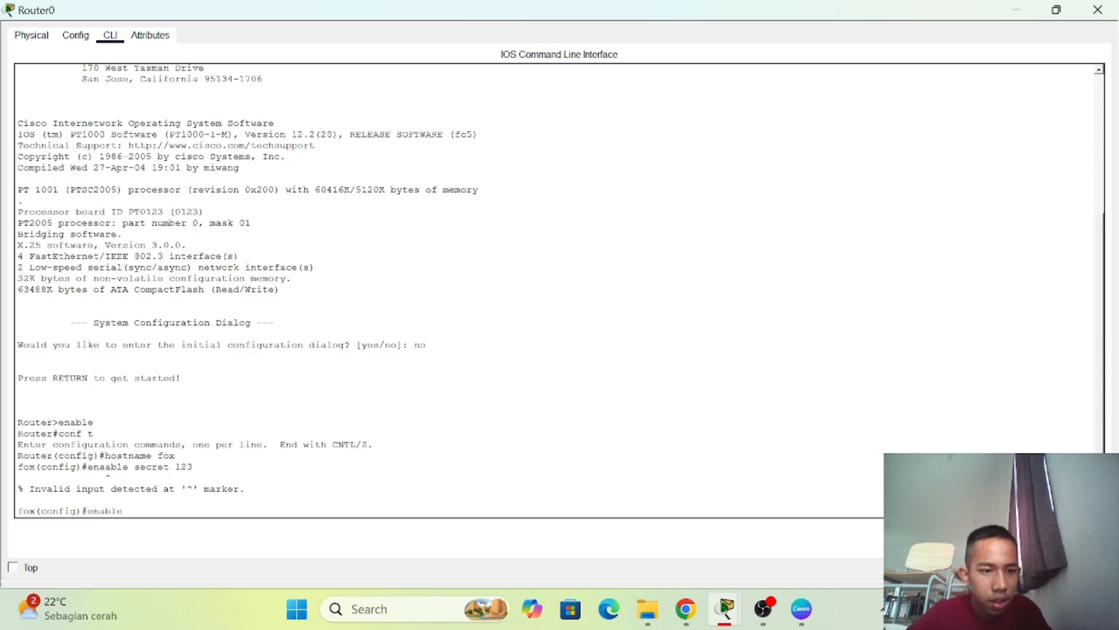
type(" secret")
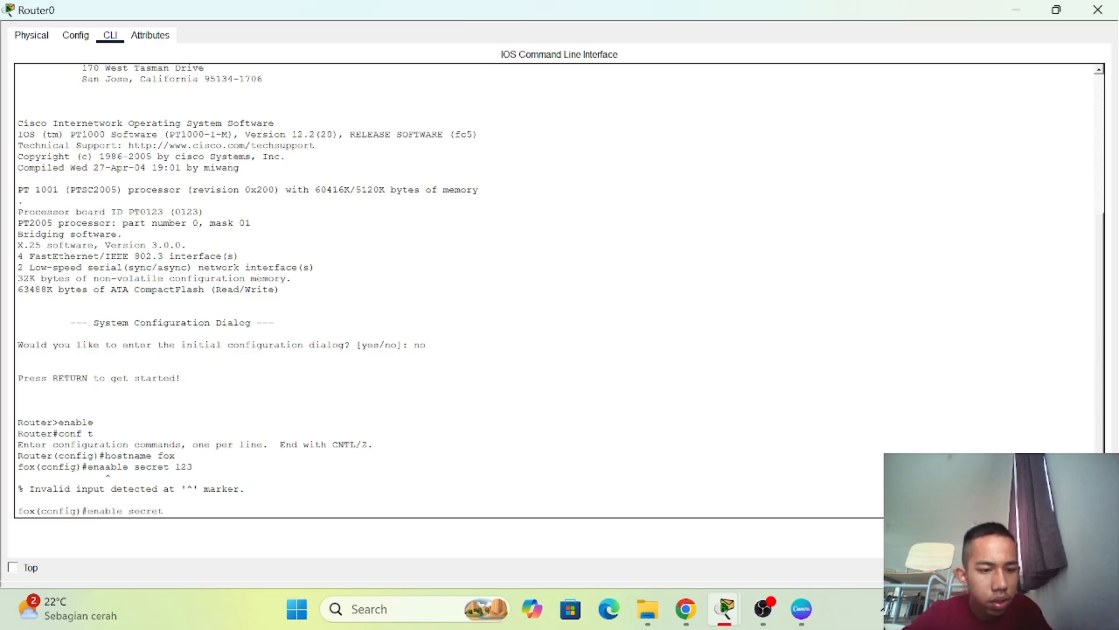
type(" 123")
key("Return")
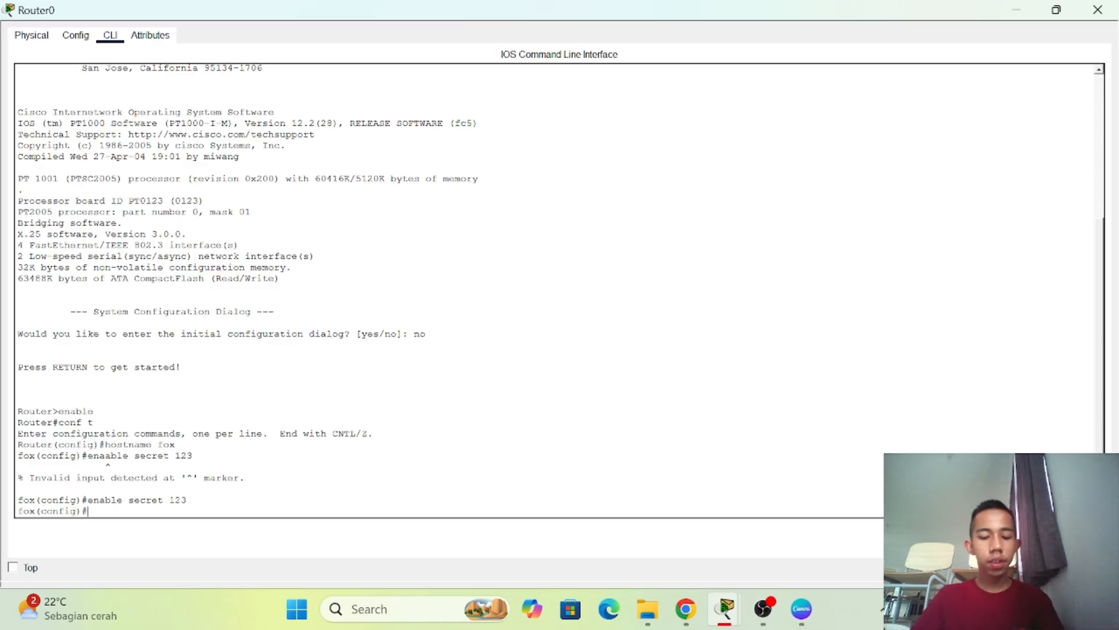
- Shrink and move the router window to reveal the topology, and try to enter the interface with inf fa0/0
type("int fa")
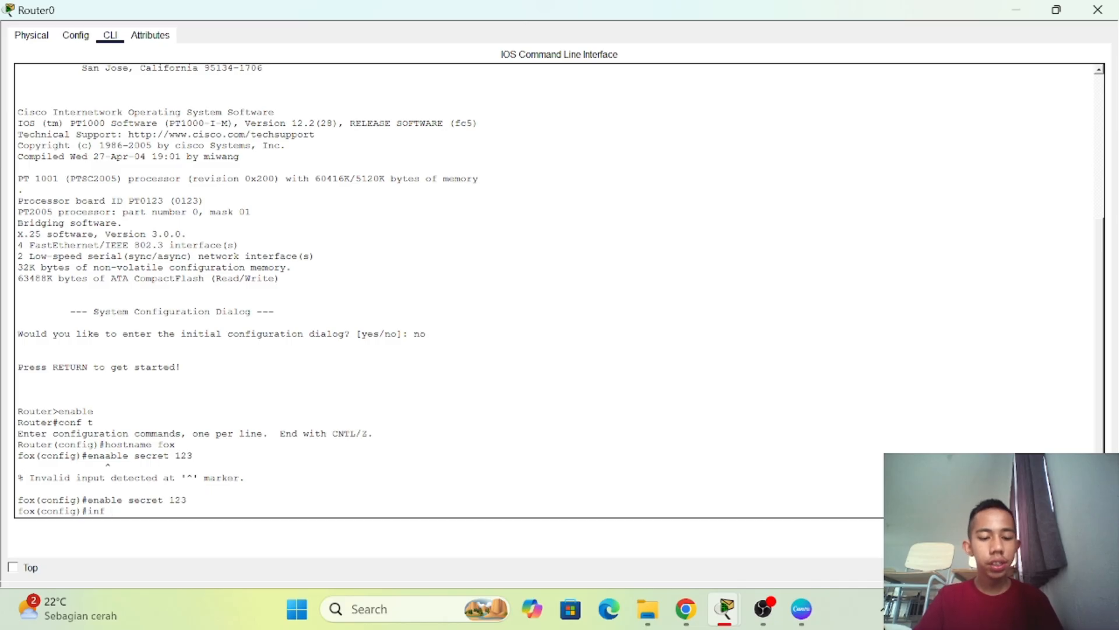
left_click(1057, 10)
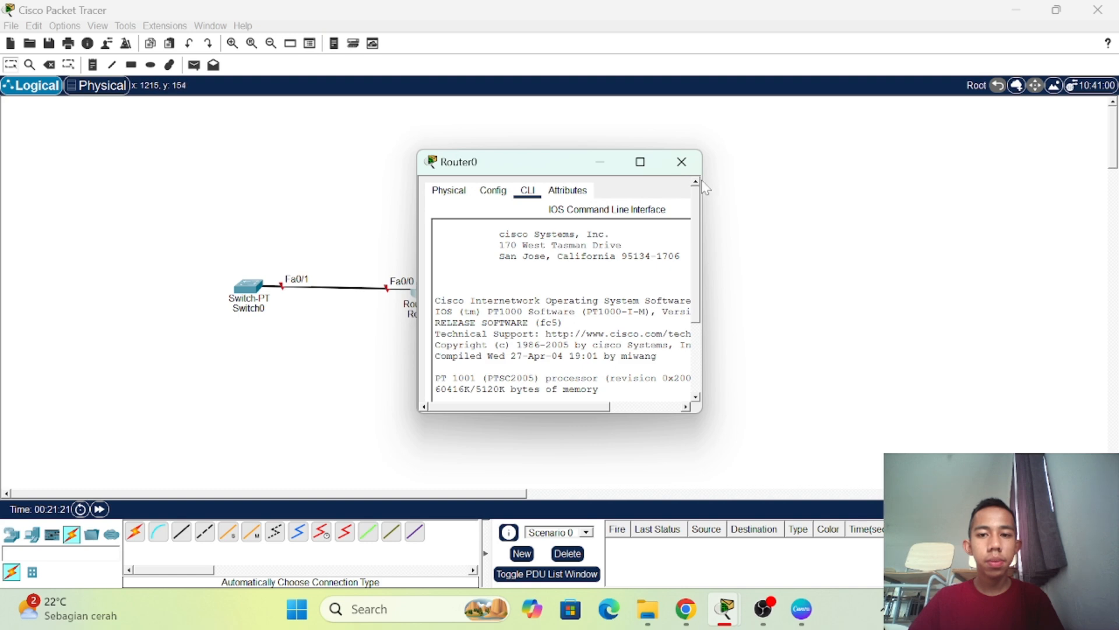
left_click_drag(702, 186, 950, 236)
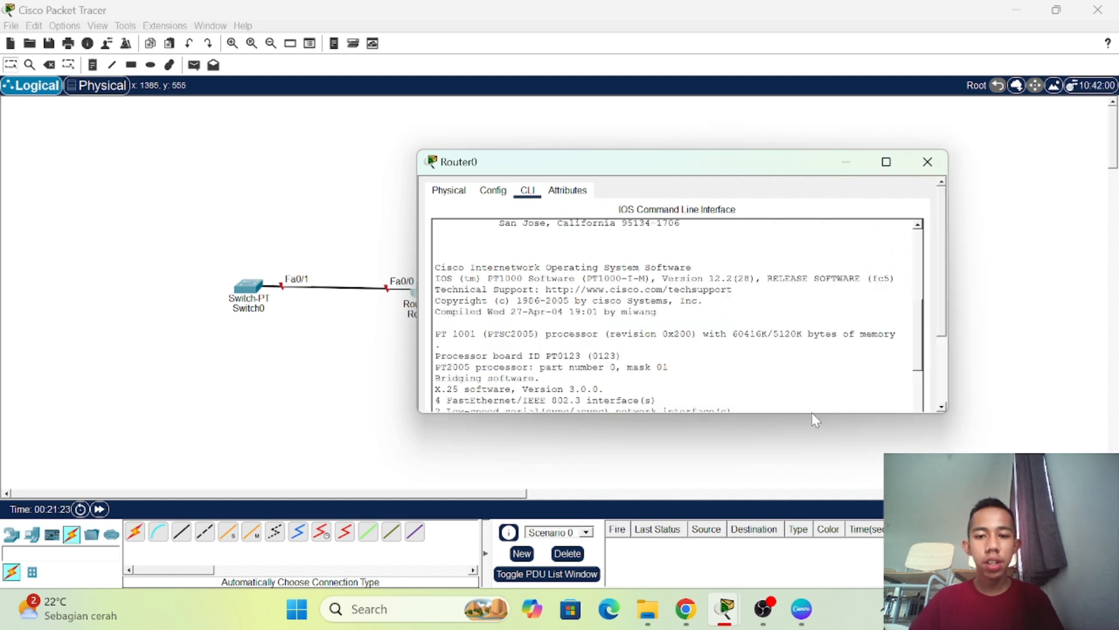
left_click_drag(817, 413, 819, 493)
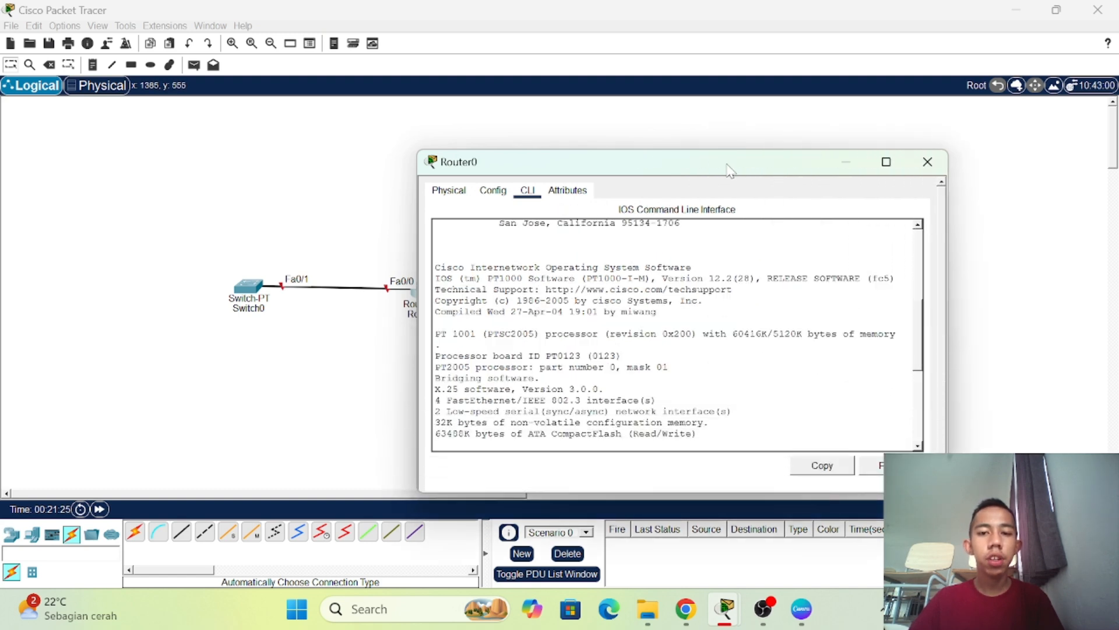
left_click_drag(728, 169, 831, 168)
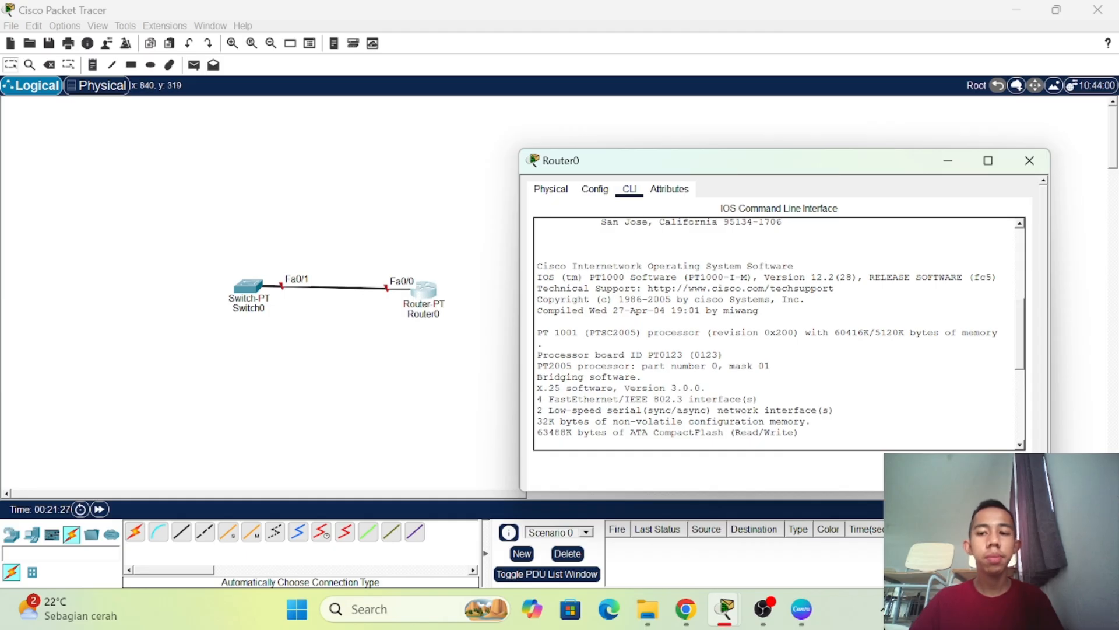
left_click_drag(1020, 318, 1009, 387)
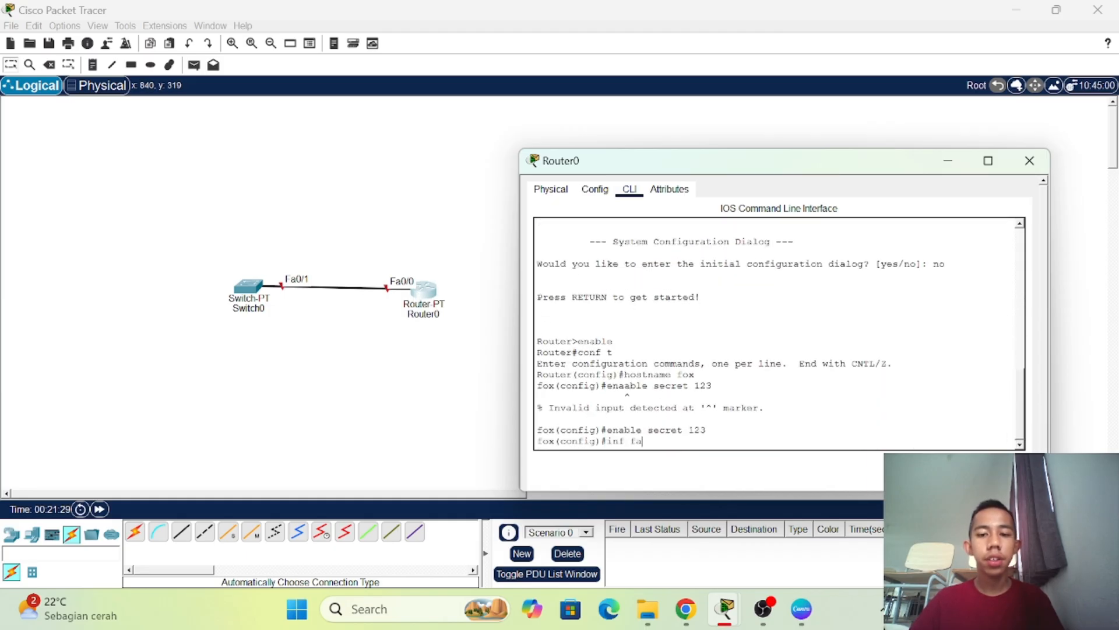
type("0/0")
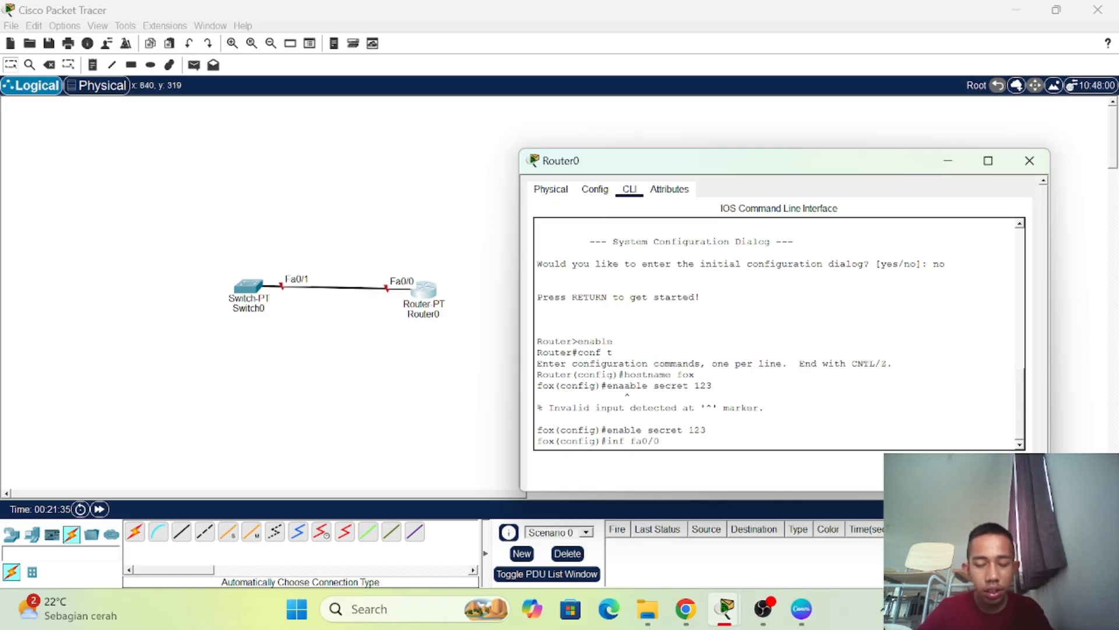
key("Return")
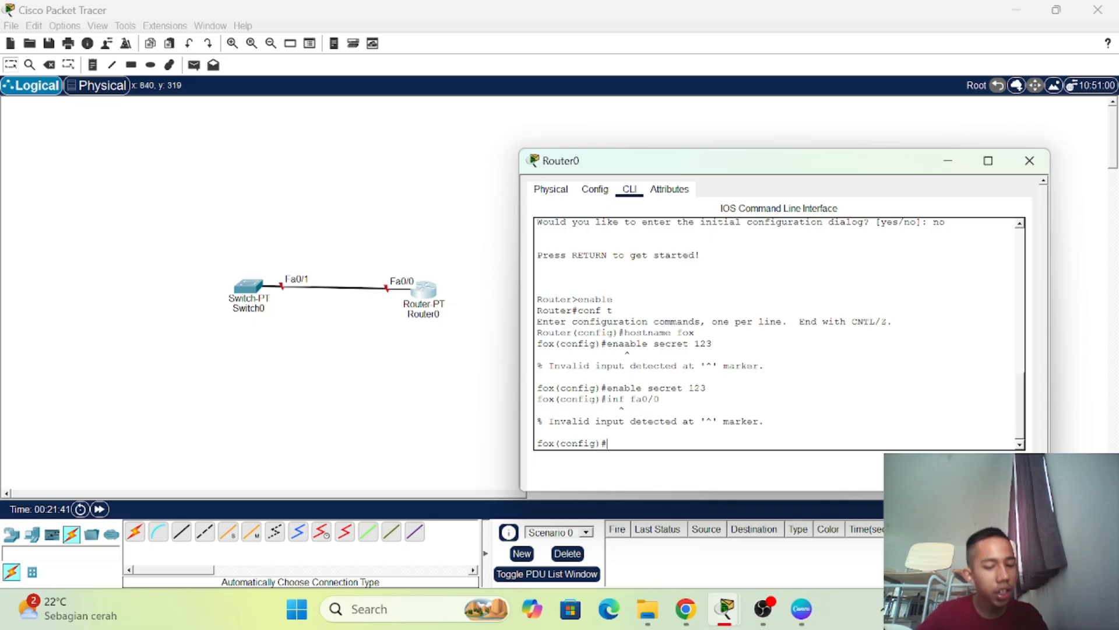
- Enter interface configuration mode for the router's FastEthernet port with int fa0/0
type("int")
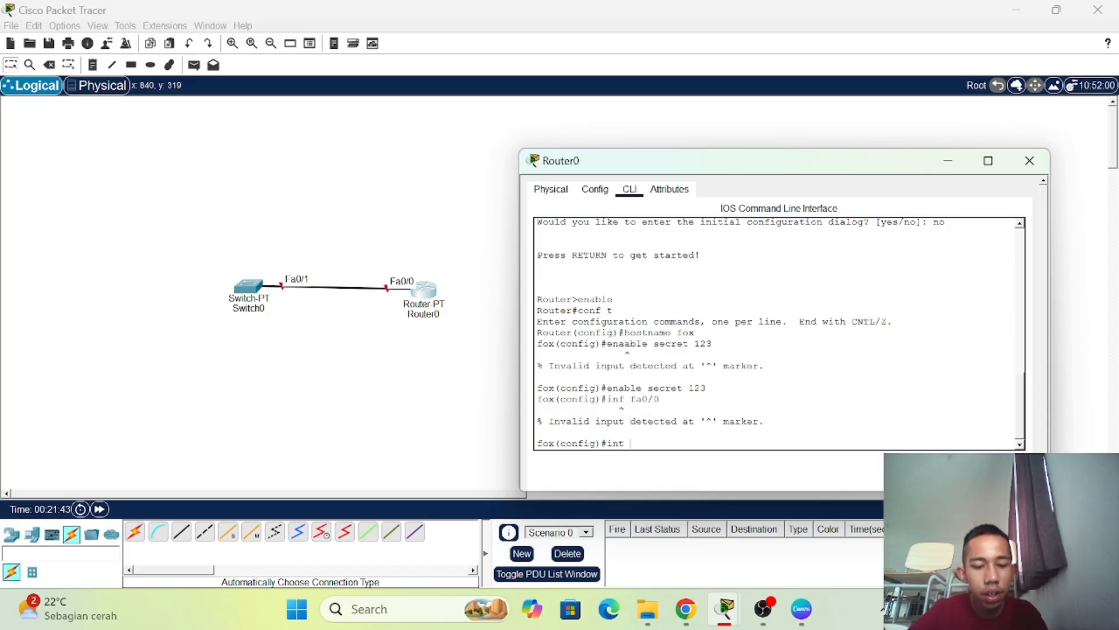
type(" faa")
key("BackSpace")
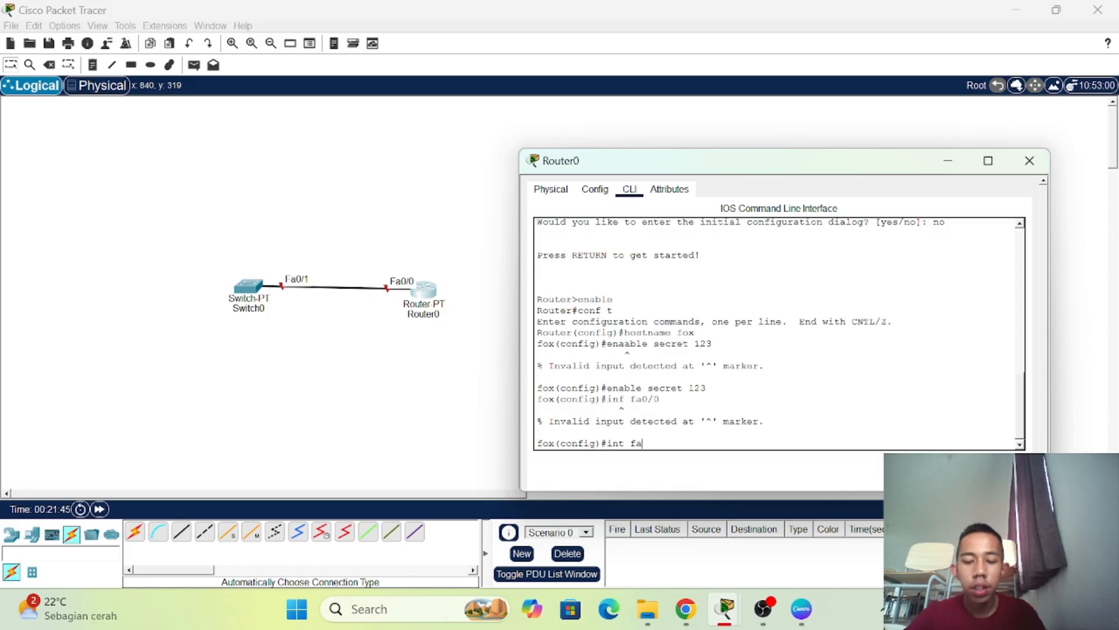
type("0/0")
key("Return")
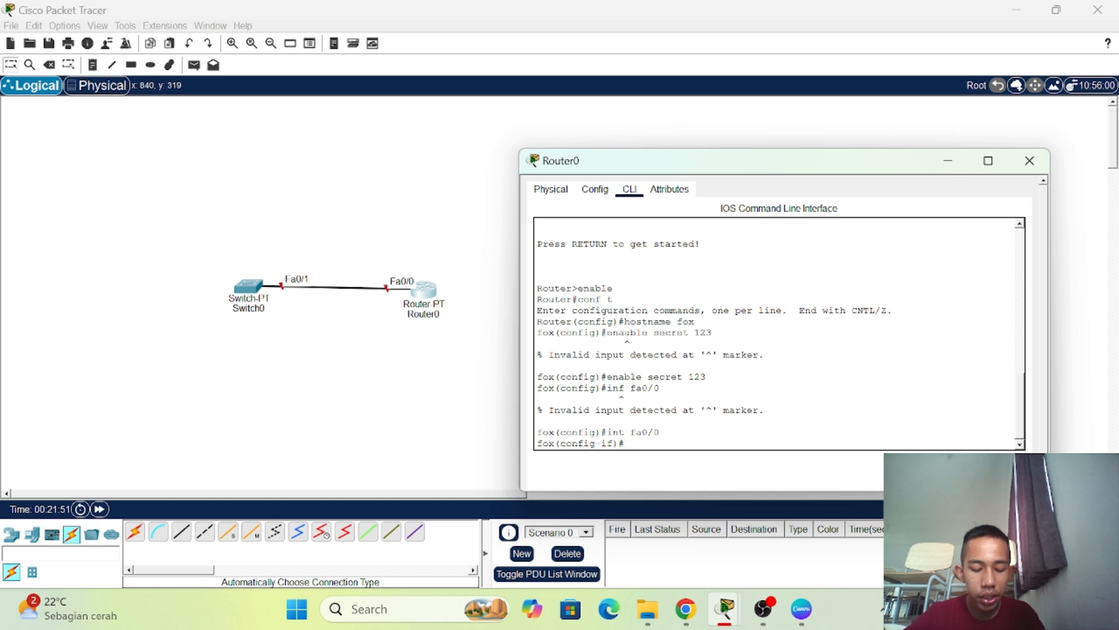
- Bring up the router's fa0/0 interface with no shutdown and return to the command prompt
type("no ")
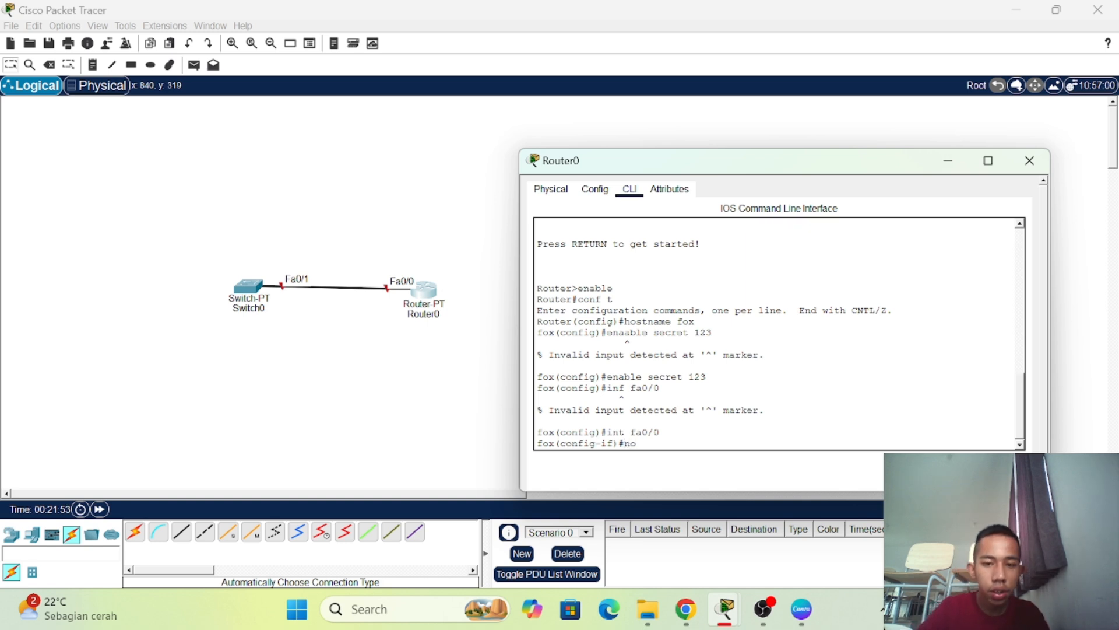
type("shutdown")
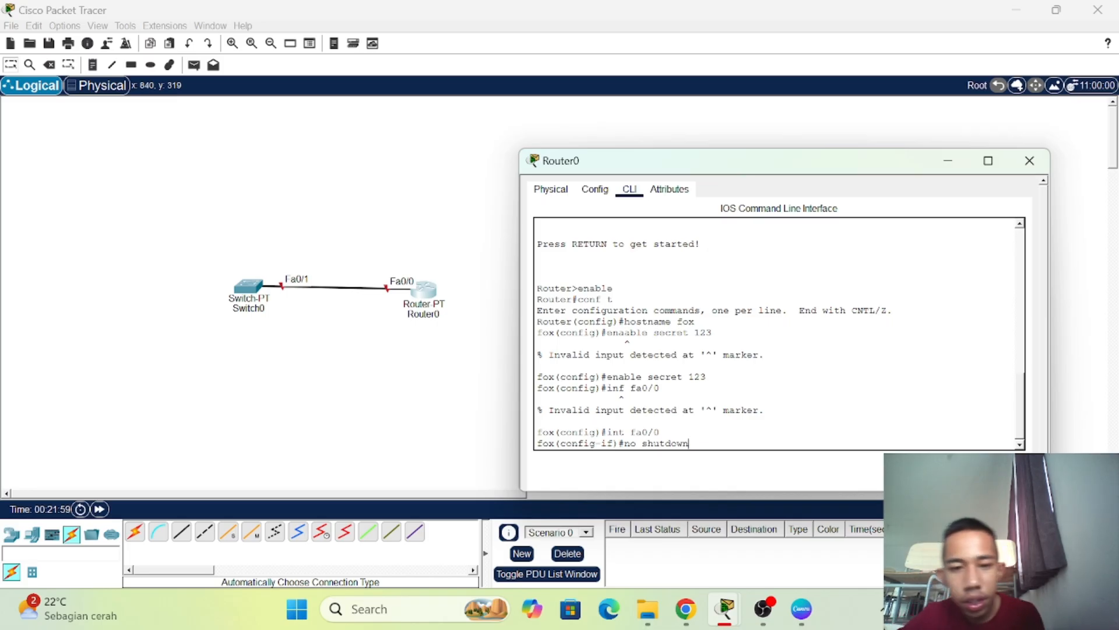
key("Return")
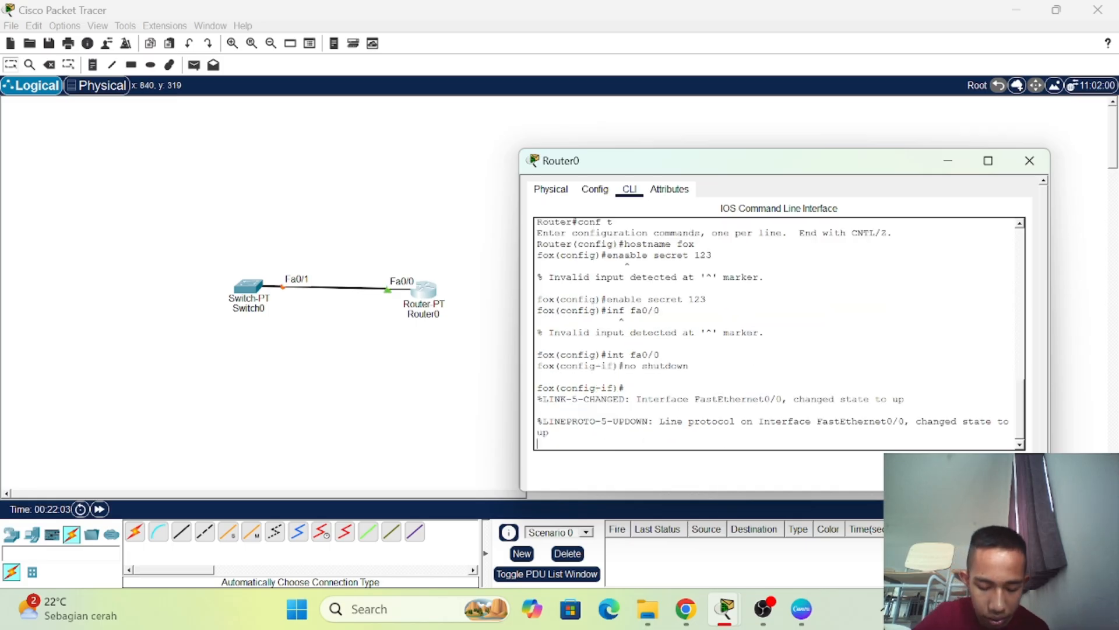
key("Return")
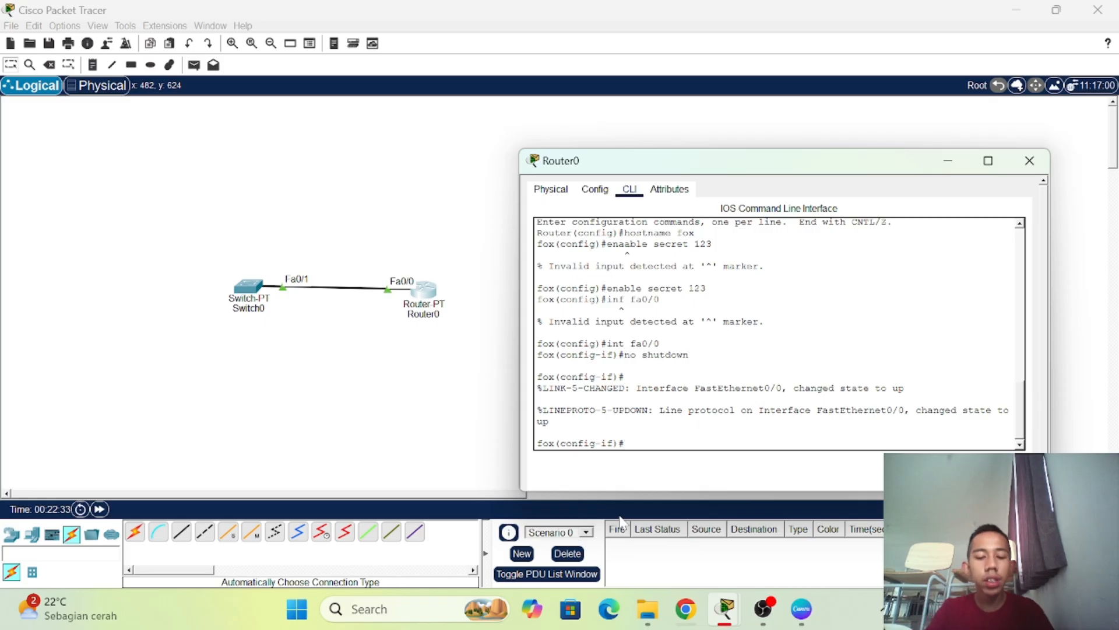
- Assign IP address 192.168.1.1 with subnet mask 255.255.255.0 to the router's fa0/0 interface using ip add
type("ip add")
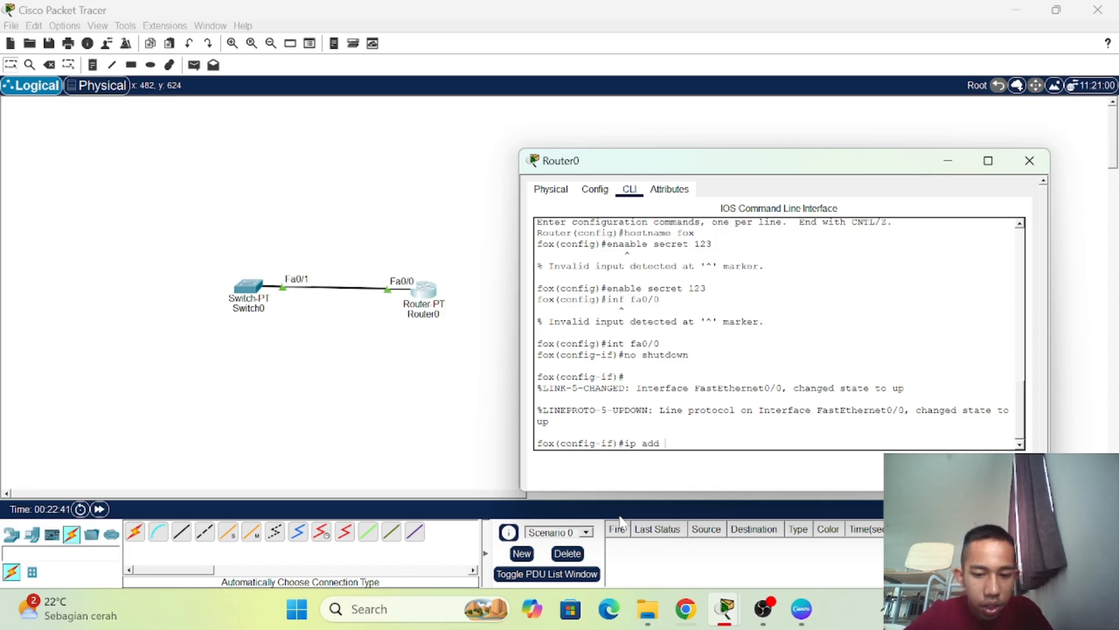
type("192.168.1.1")
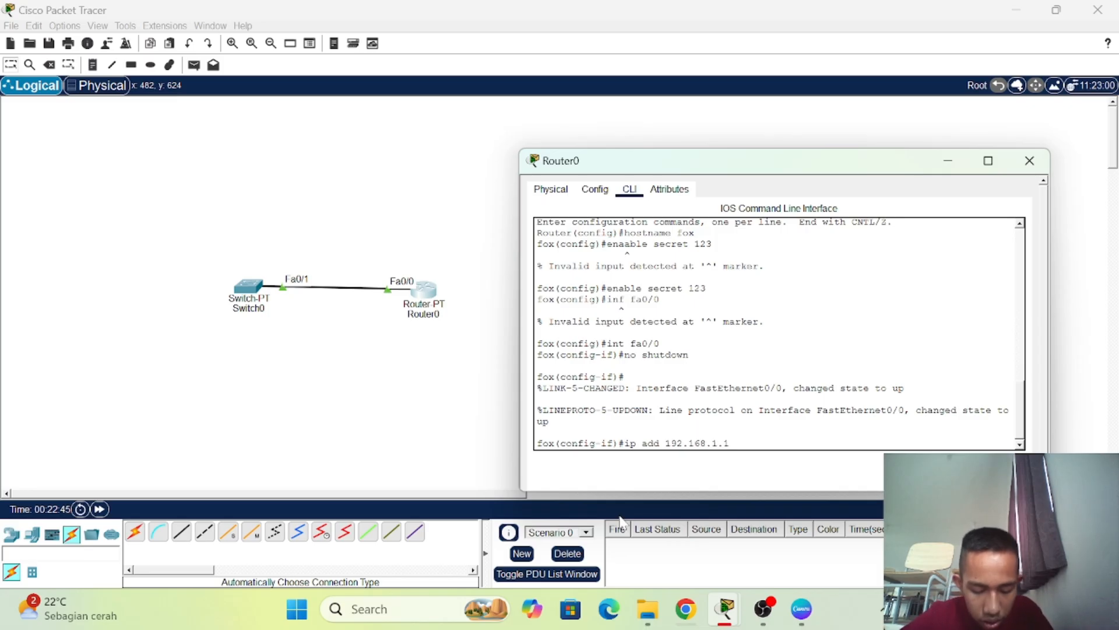
type(" 25")
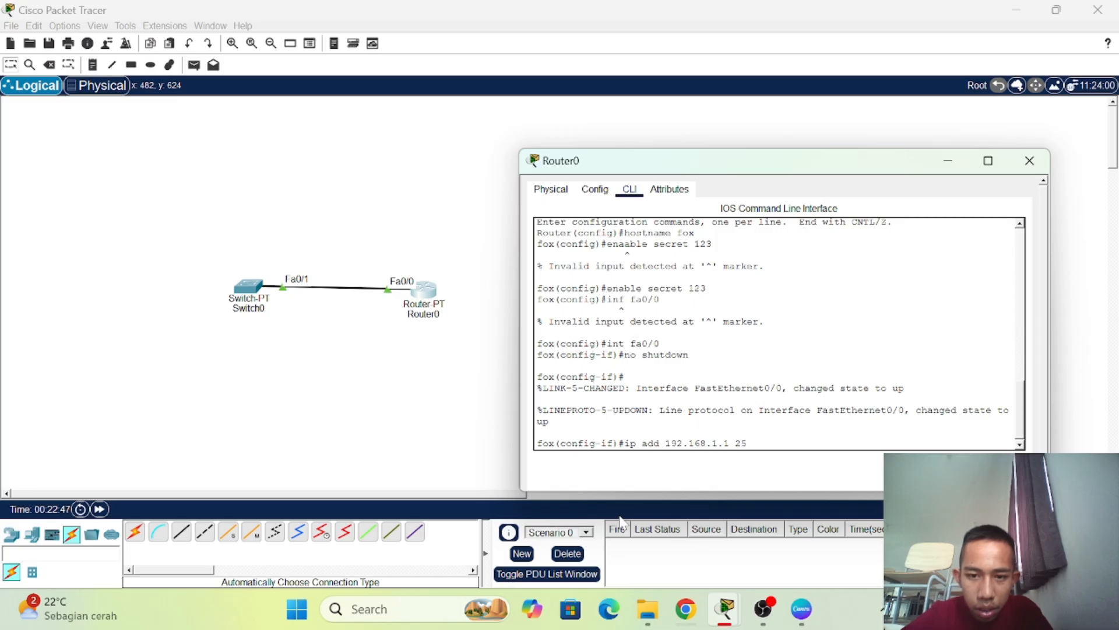
type("5.255.255.")
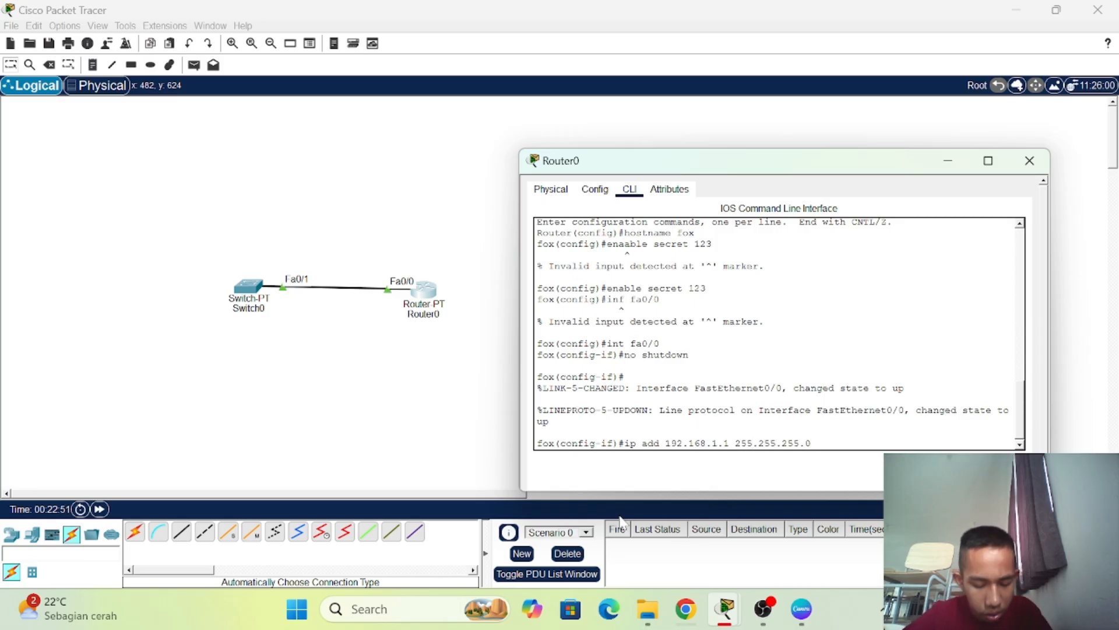
type("0")
key("Return")
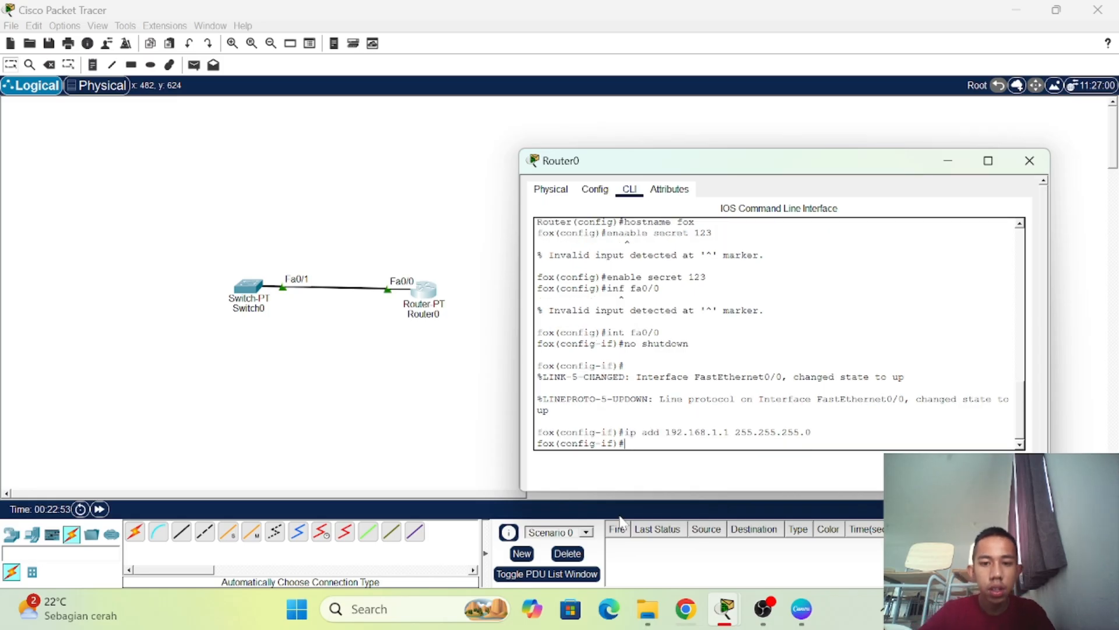
- Leave the router's interface configuration mode with exit and minimize the router window
type("ex")
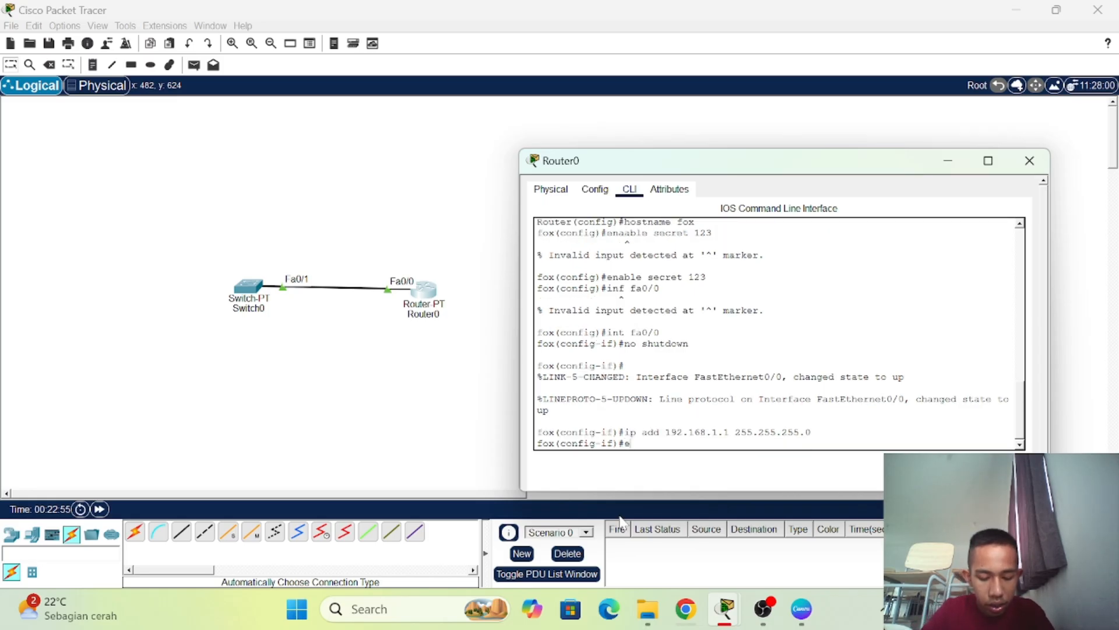
type("it")
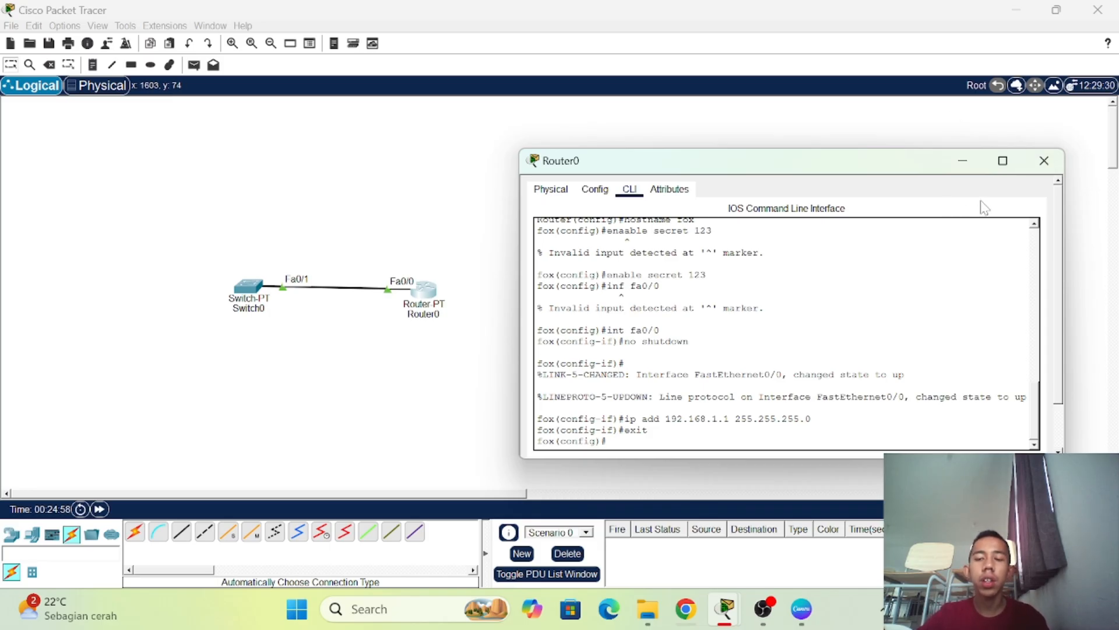
left_click(956, 163)
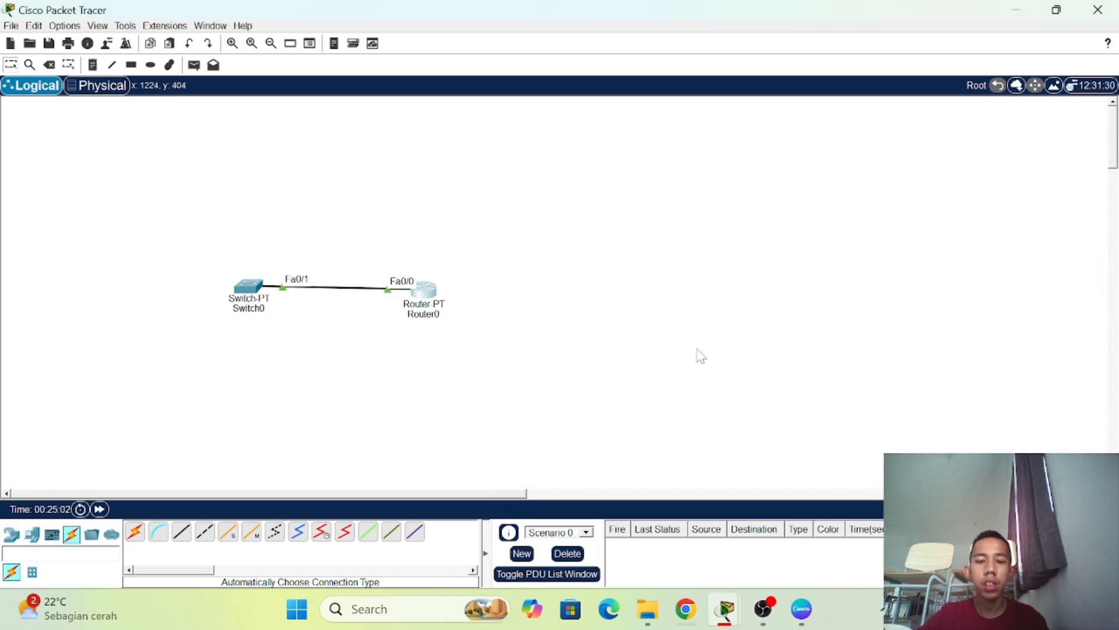
- Add a 3560-24PS multilayer switch to the workspace beside the router, on the side away from Switch0
left_click(11, 534)
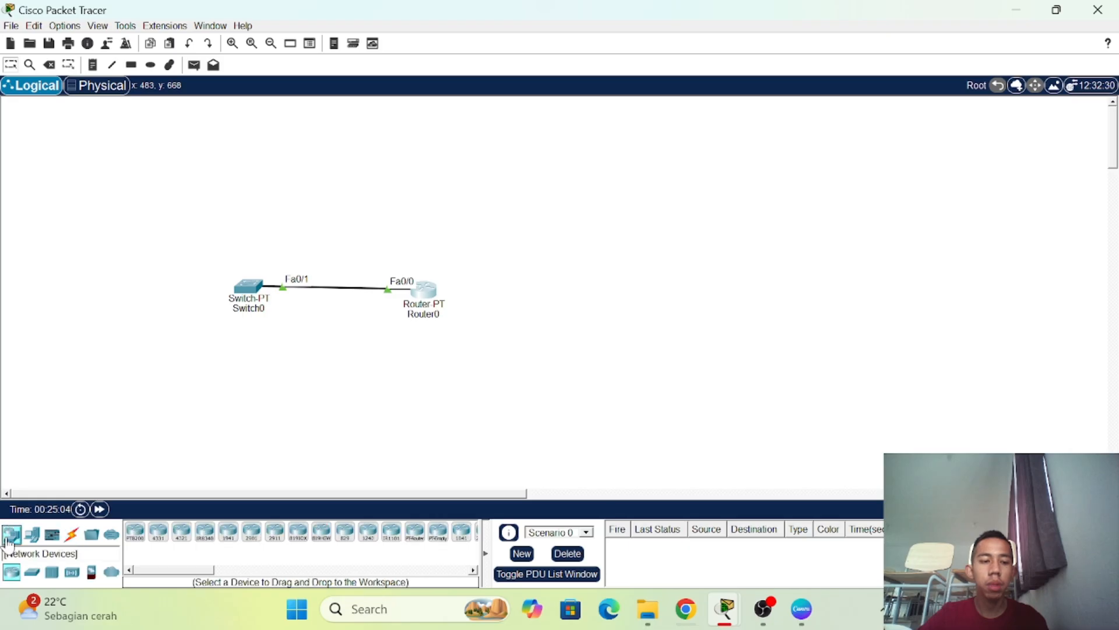
left_click(32, 571)
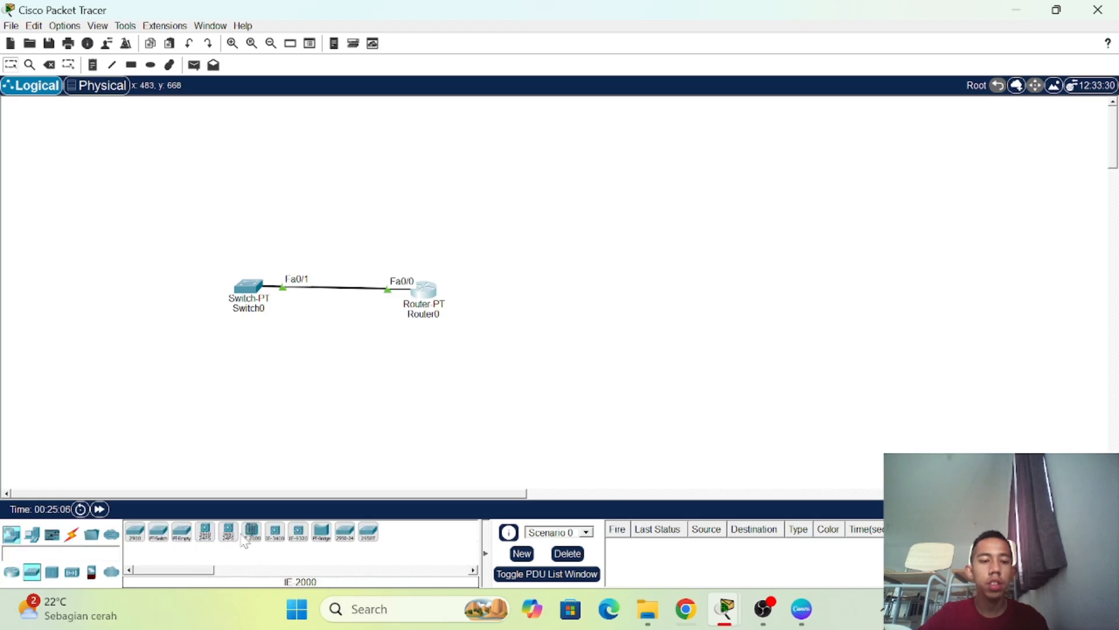
left_click_drag(205, 531, 573, 293)
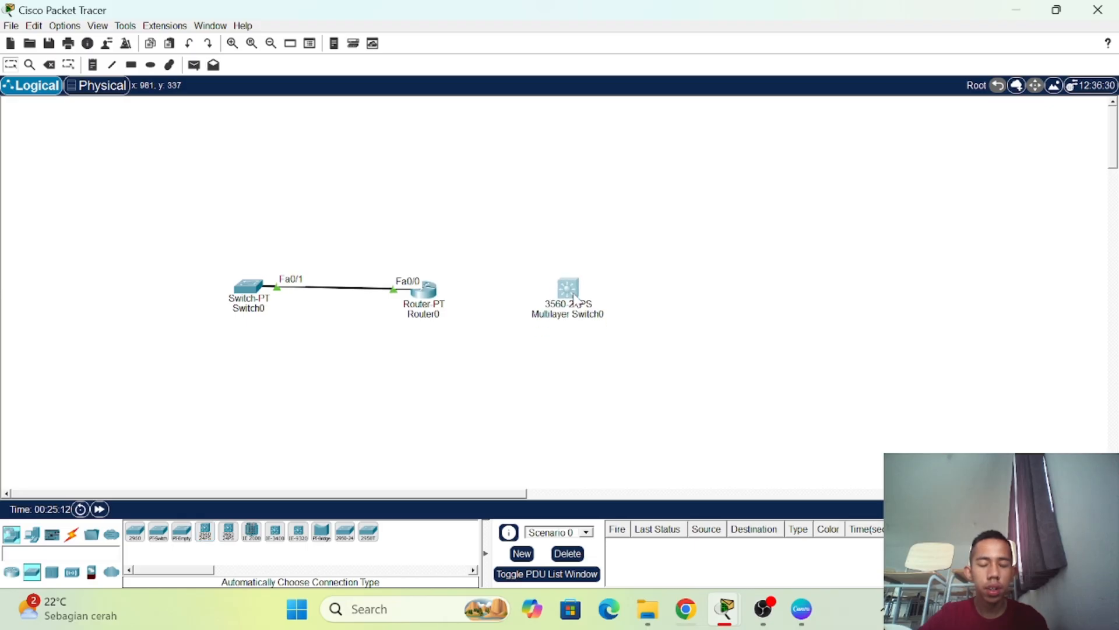
- Open the multilayer switch's command line, answer no to the initial configuration dialog and start the session
left_click(582, 302)
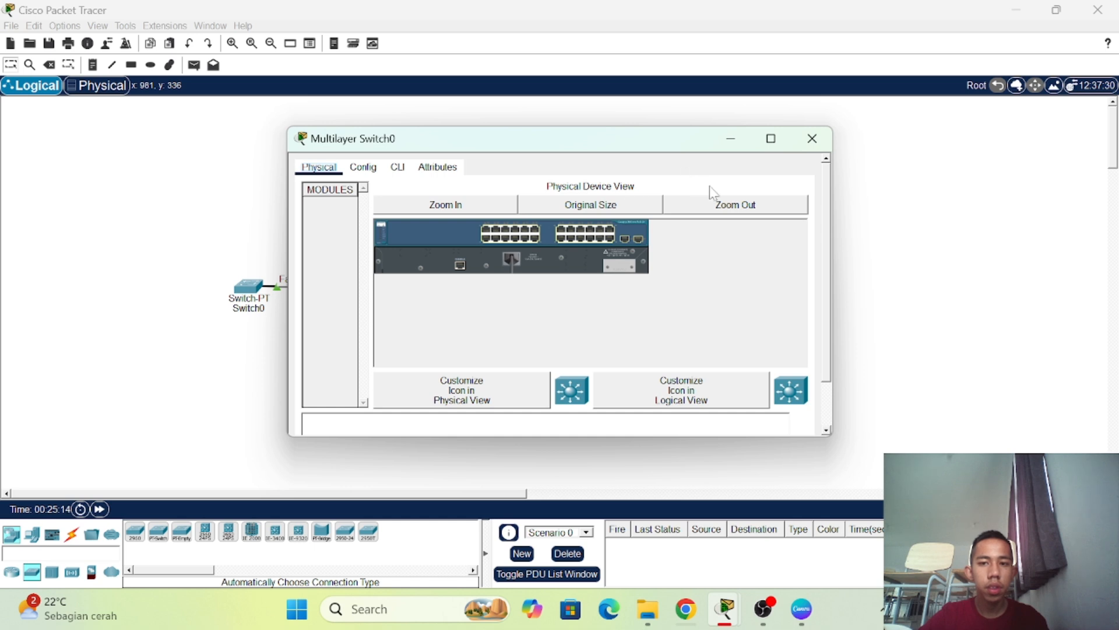
left_click(398, 167)
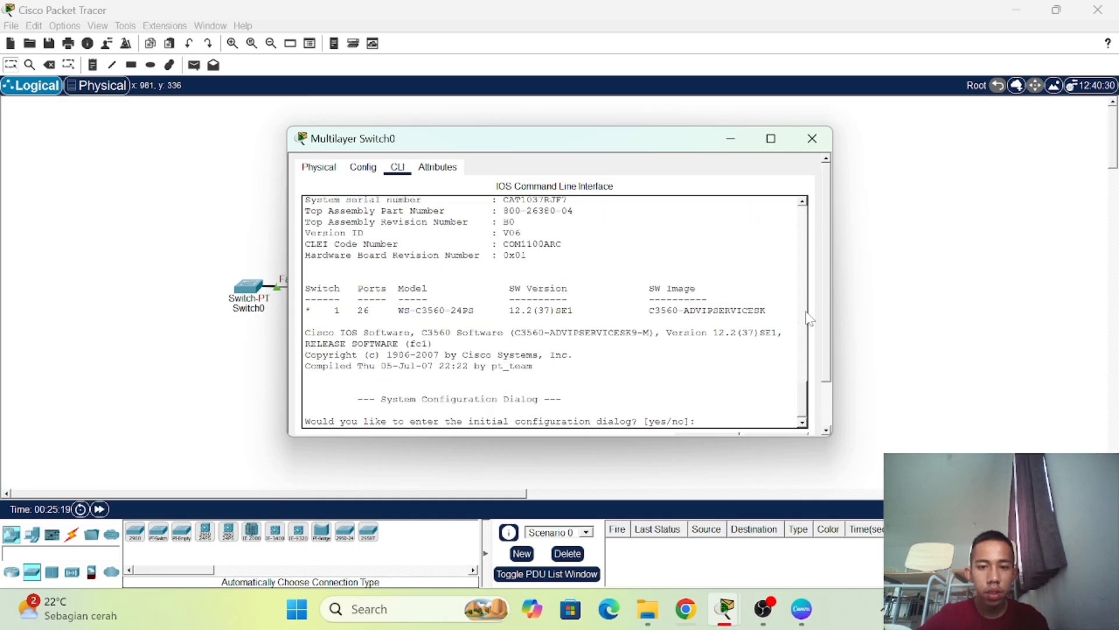
type("no")
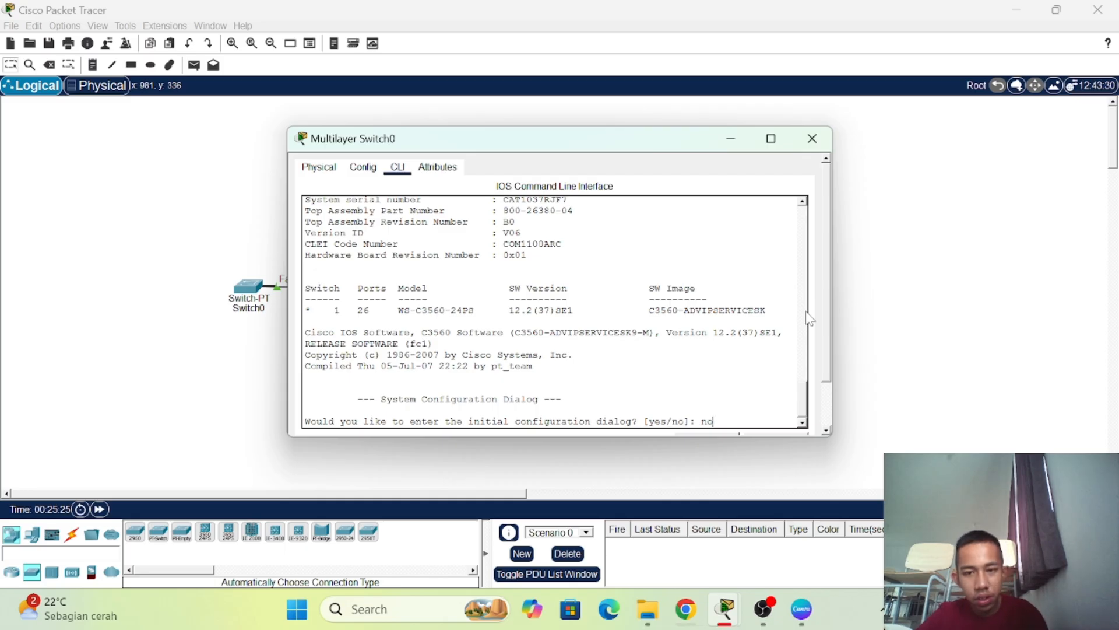
key("Return")
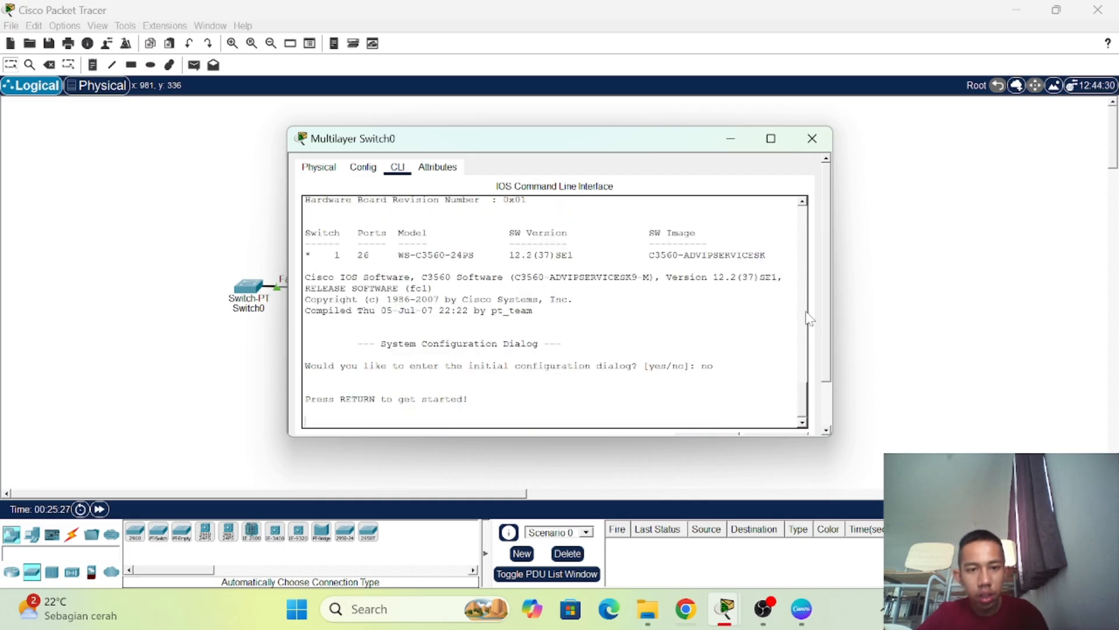
key("Return")
- Enter privileged mode on the multilayer switch with the enable command
type("enabk")
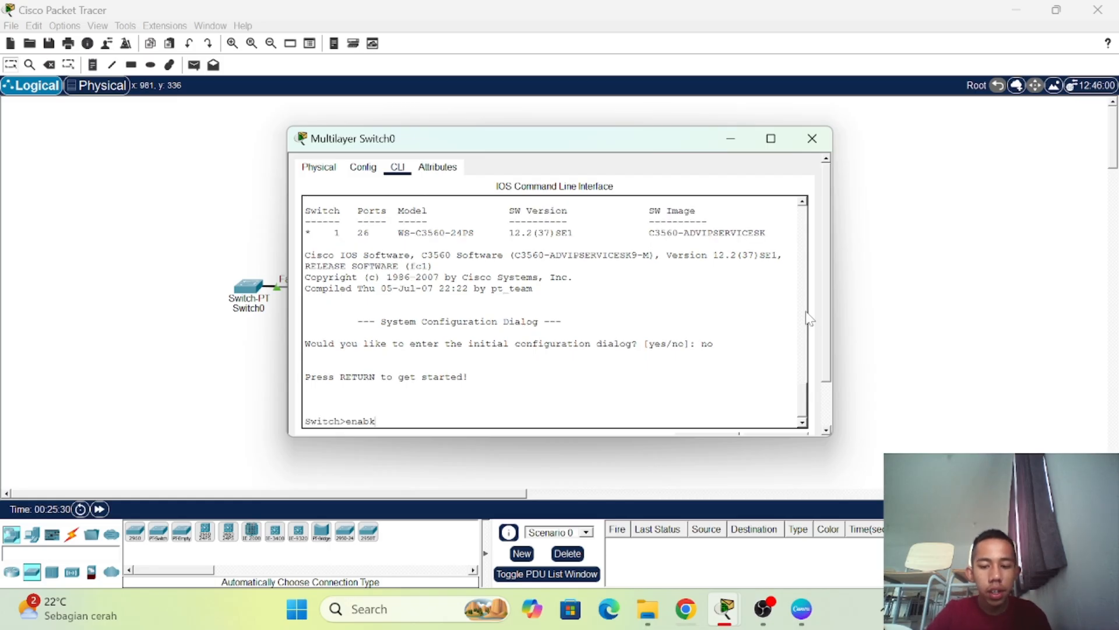
key("BackSpace")
type("le")
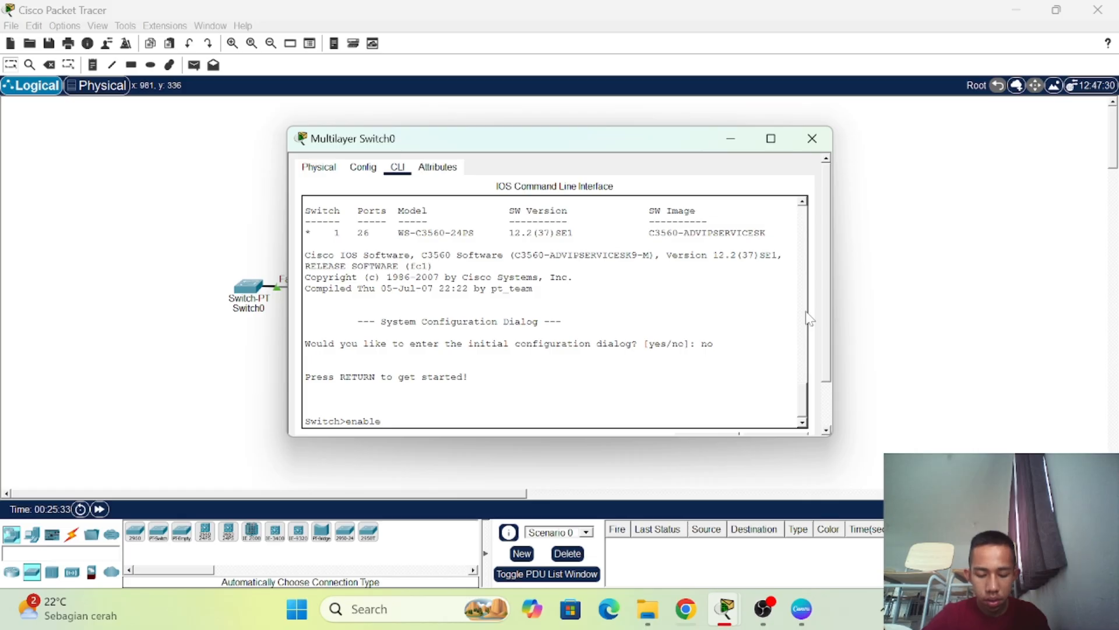
key("Return")
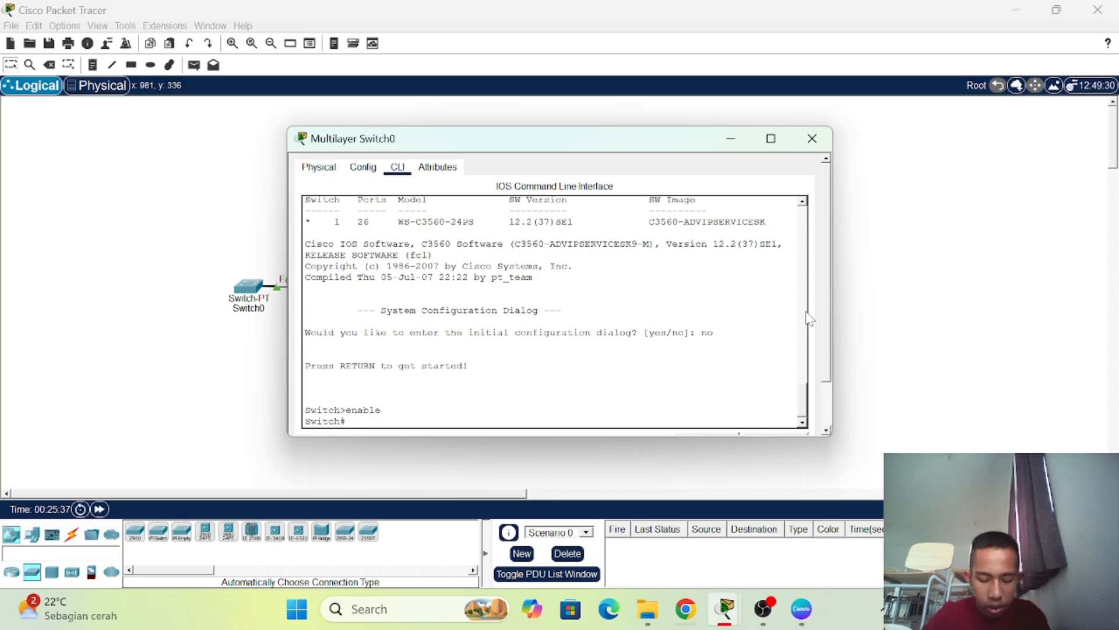
- Review the commands already entered in Router0's command line and return to the multilayer switch's command line
type("inf")
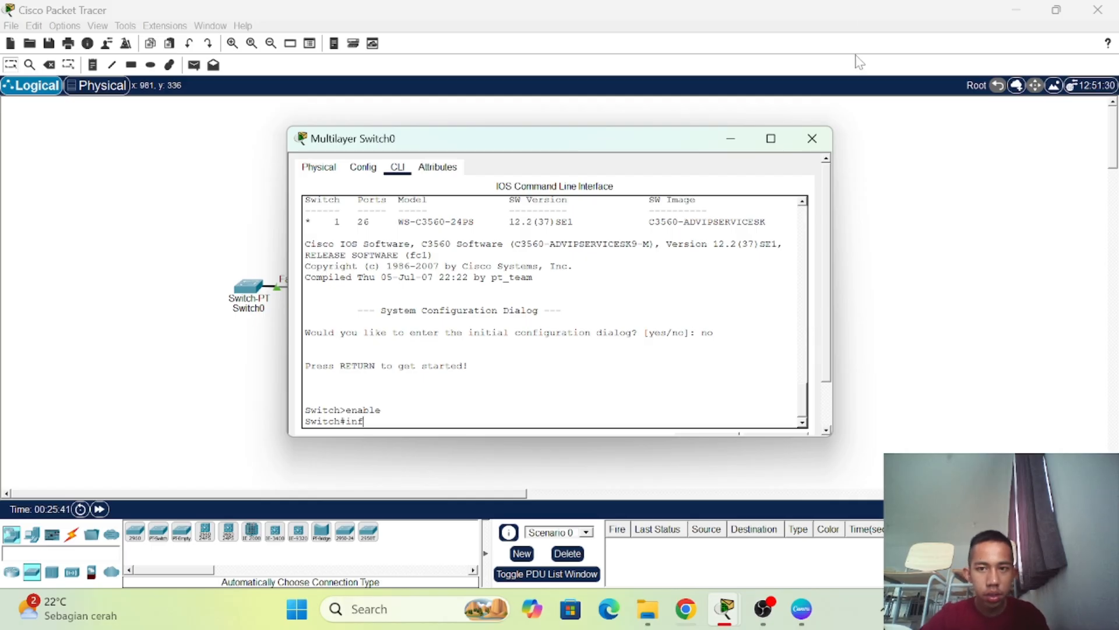
left_click(730, 140)
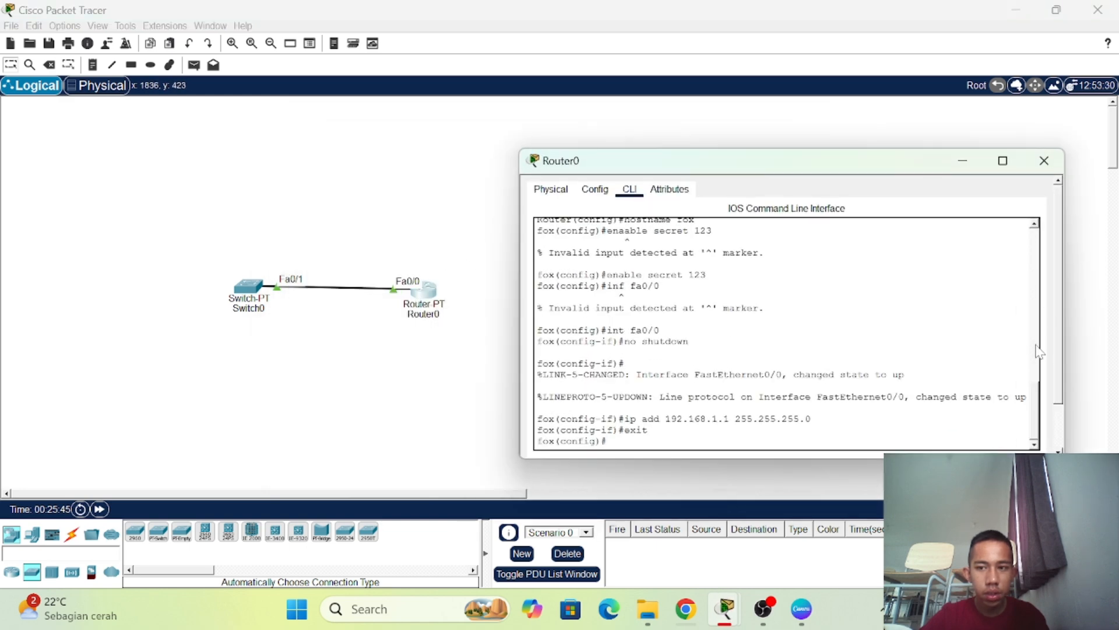
mouse_move(1034, 402)
left_mouse_down()
mouse_move(1034, 360)
mouse_move(1036, 418)
left_mouse_up()
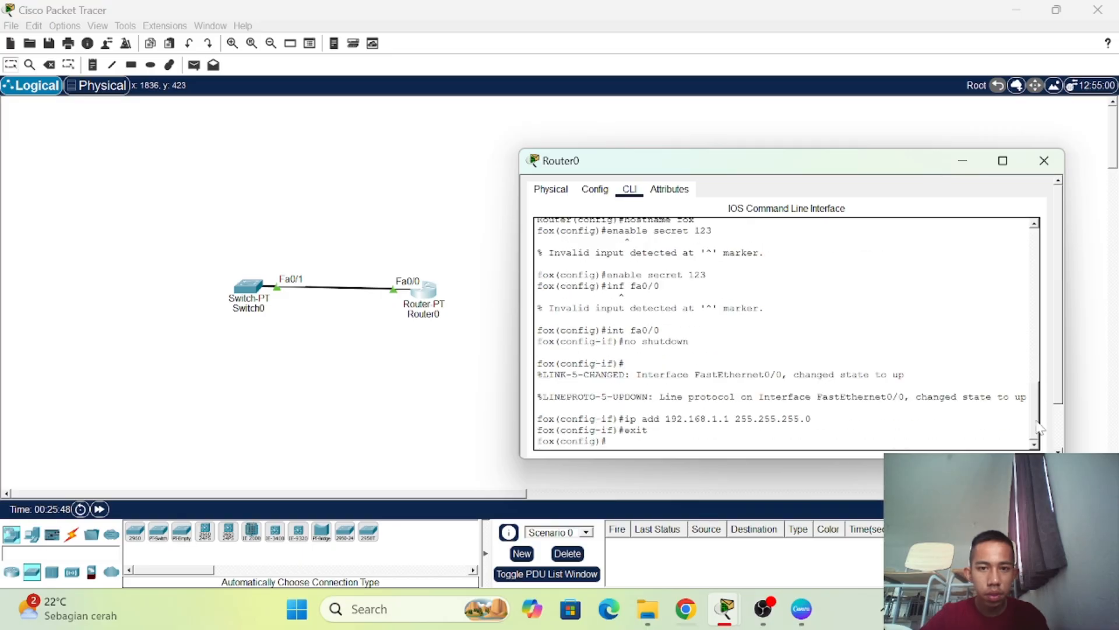
left_click(962, 160)
left_click(568, 288)
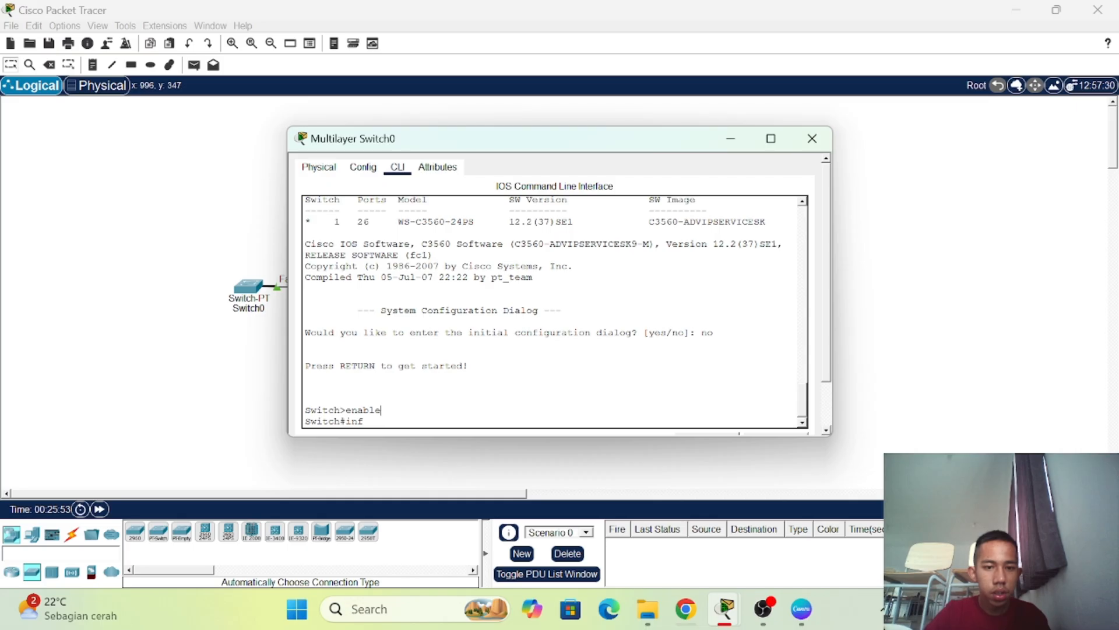
- Clear the partial inf command on the multilayer switch and enter global configuration mode with conf t
key("BackSpace")
key("BackSpace")
key("BackSpace")
type("c")
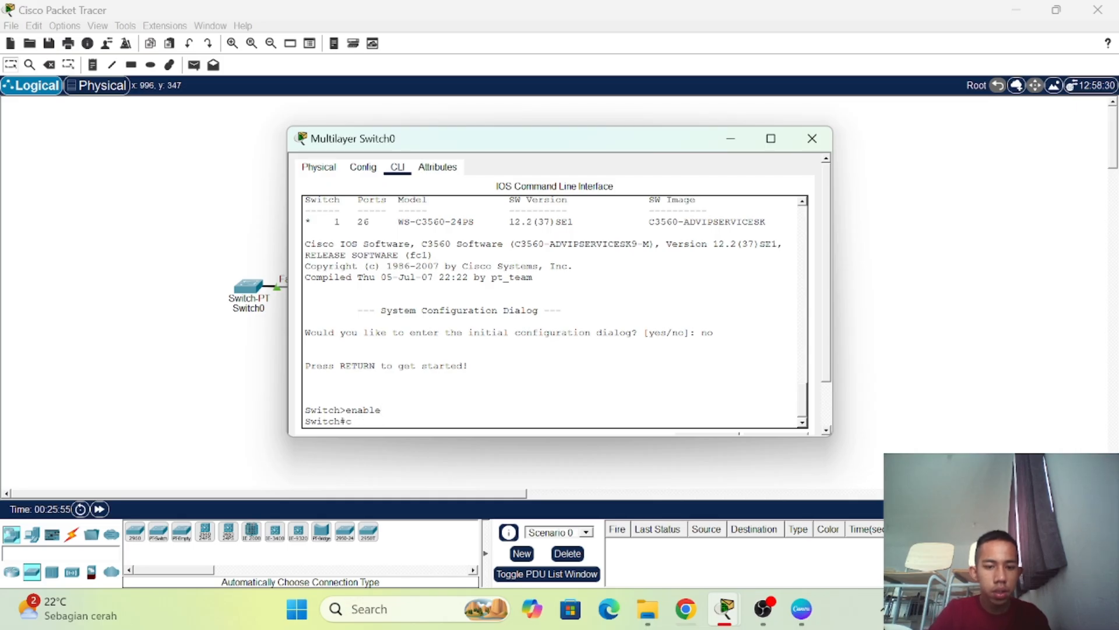
type("onf t")
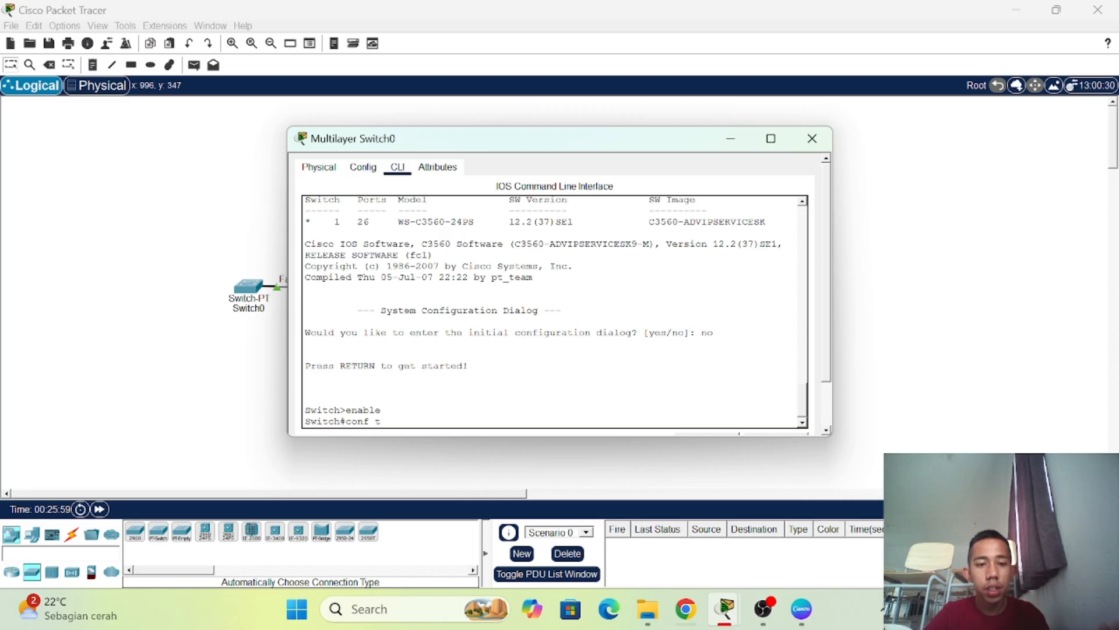
key("Return")
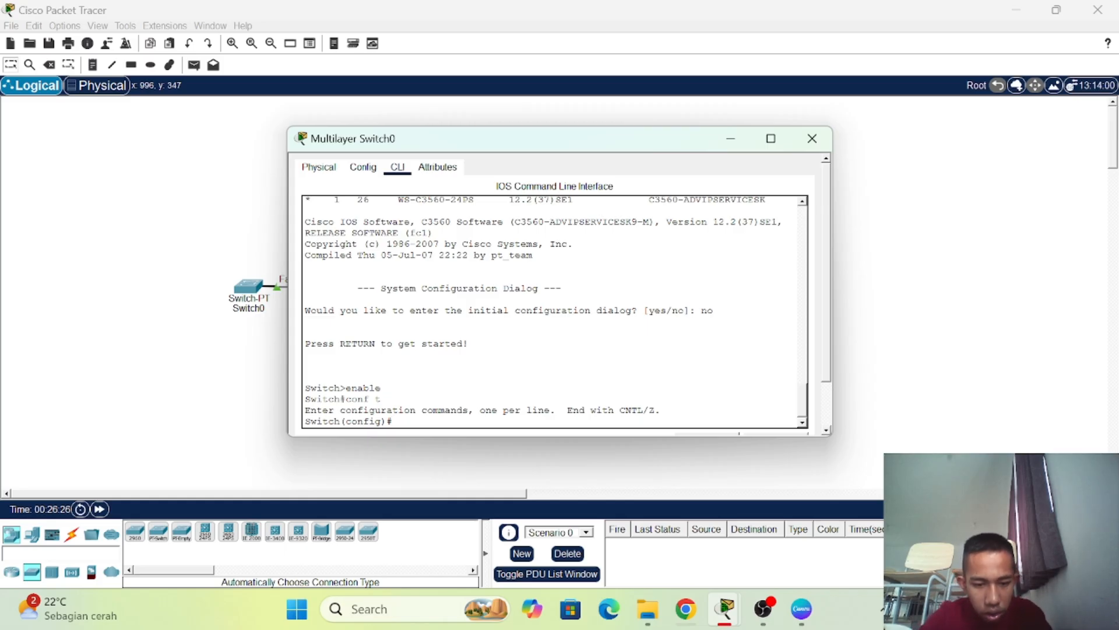
- Enter interface configuration mode for the multilayer switch's port with int fa0/1, moving its window clear of the topology
type("nt")
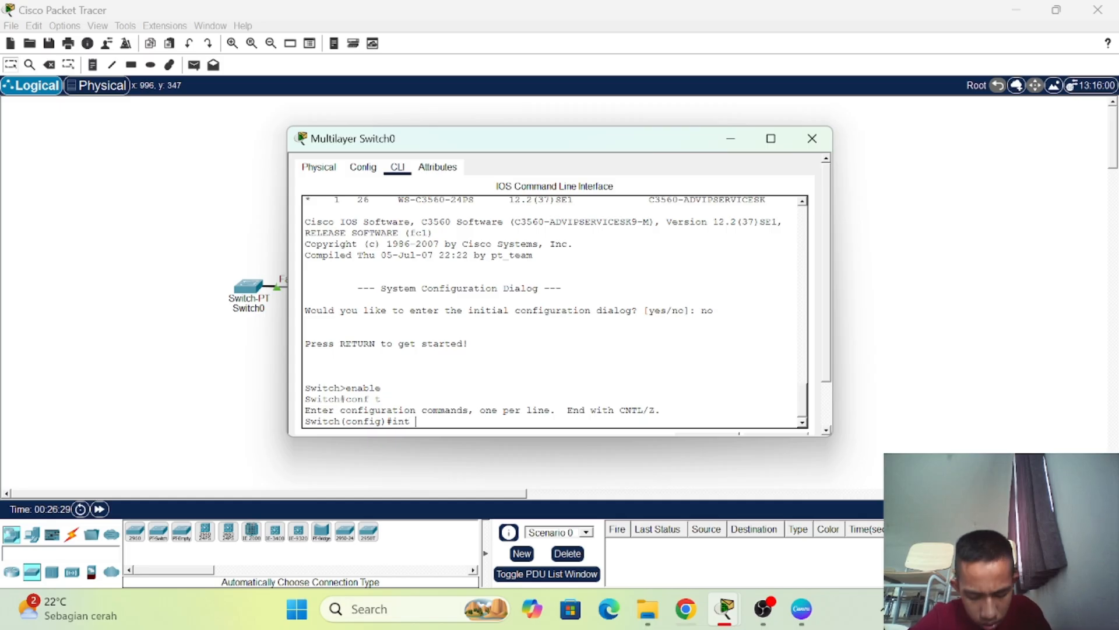
type(" fa")
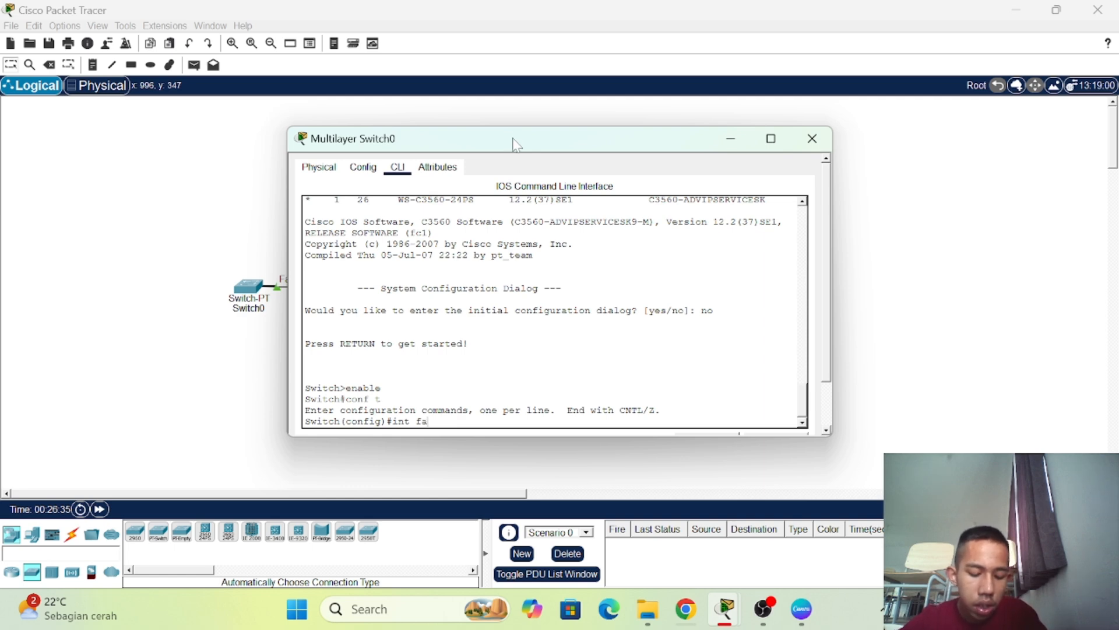
left_click_drag(513, 143, 768, 140)
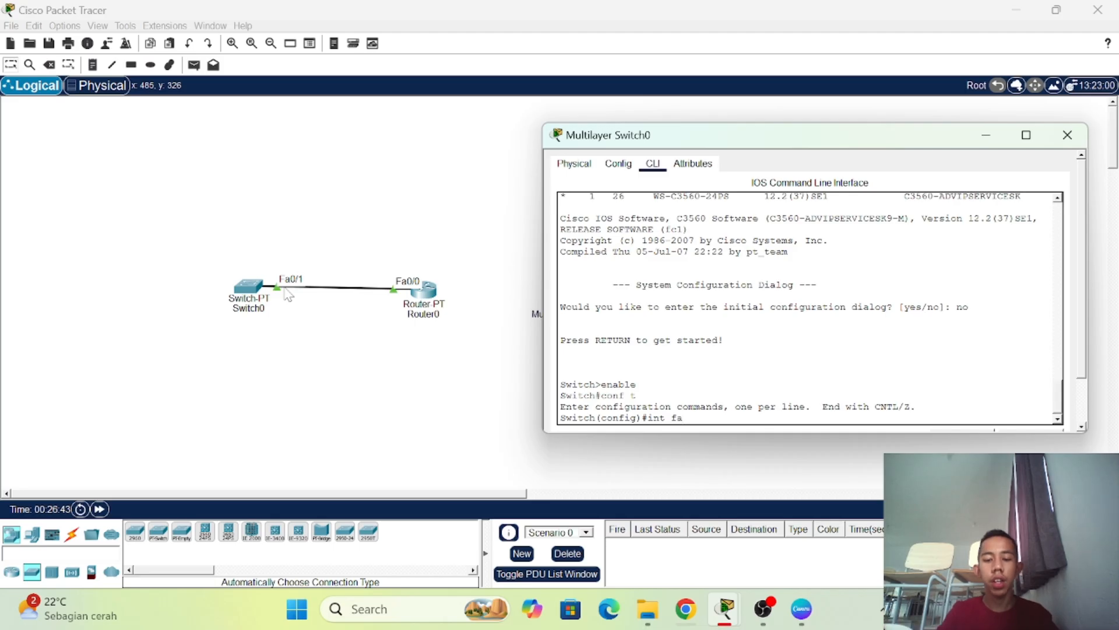
type("0/1")
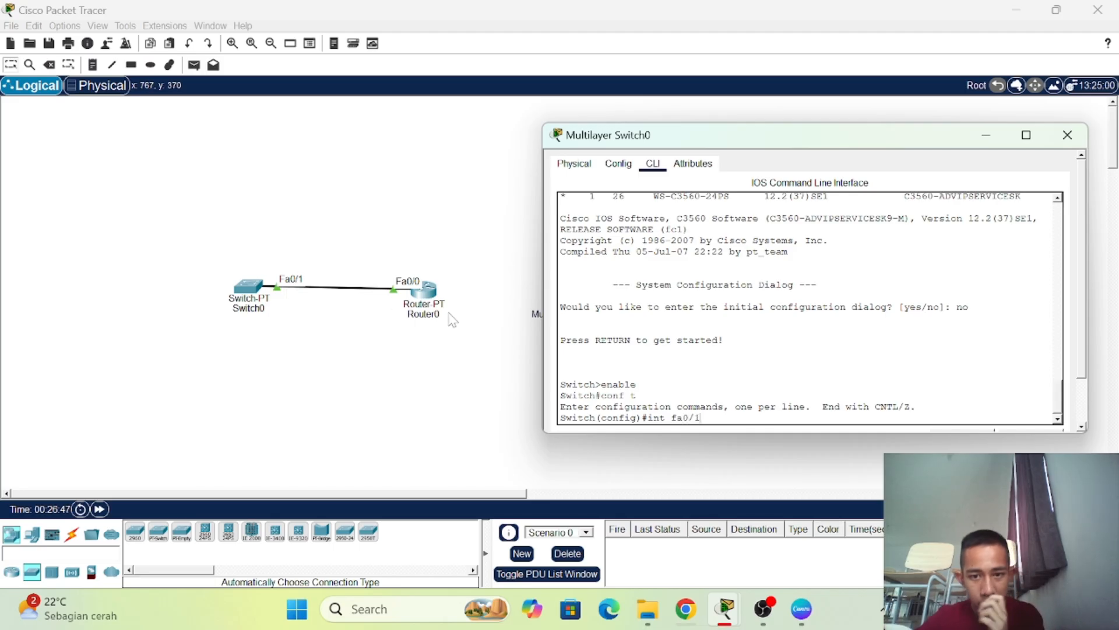
key("Return")
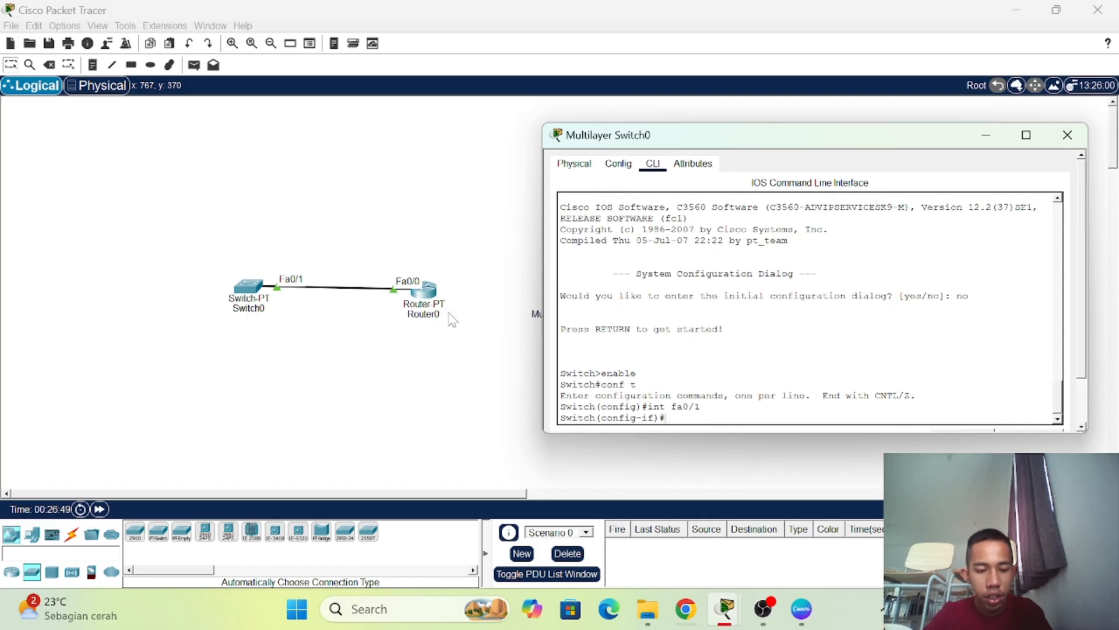
- Leave the fa0/1 interface configuration with exit to return to global configuration mode
type("ex")
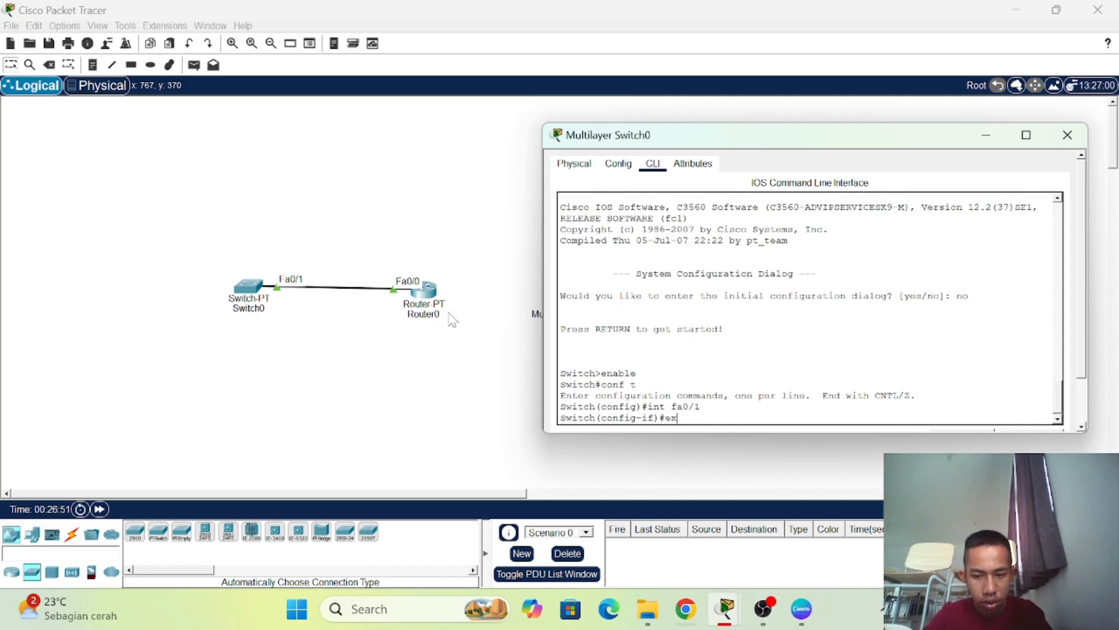
key("BackSpace")
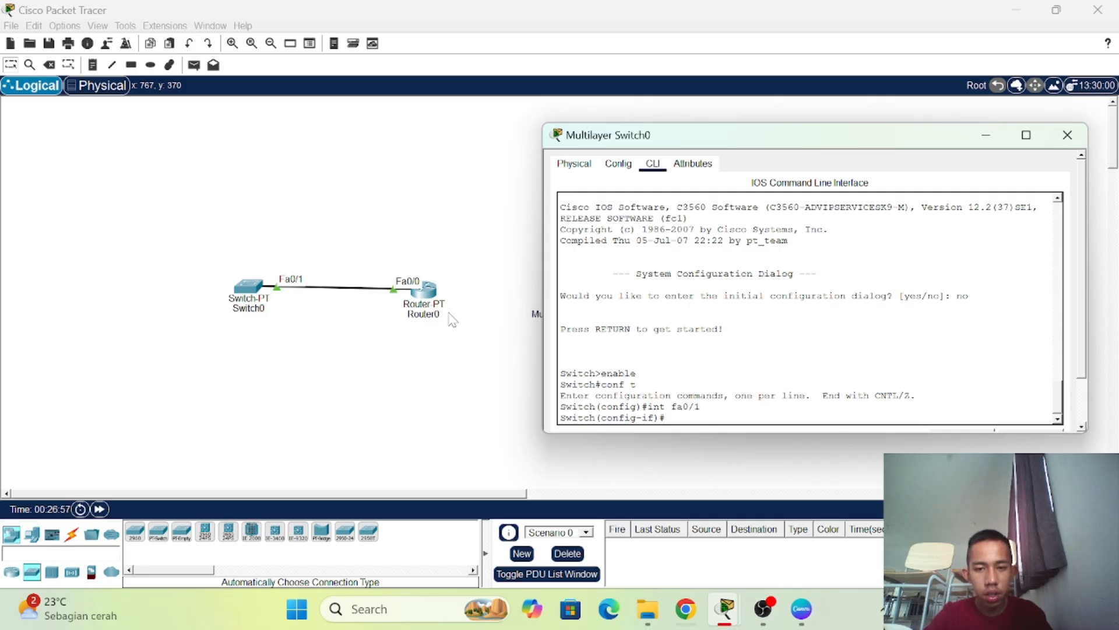
type("exit")
key("Return")
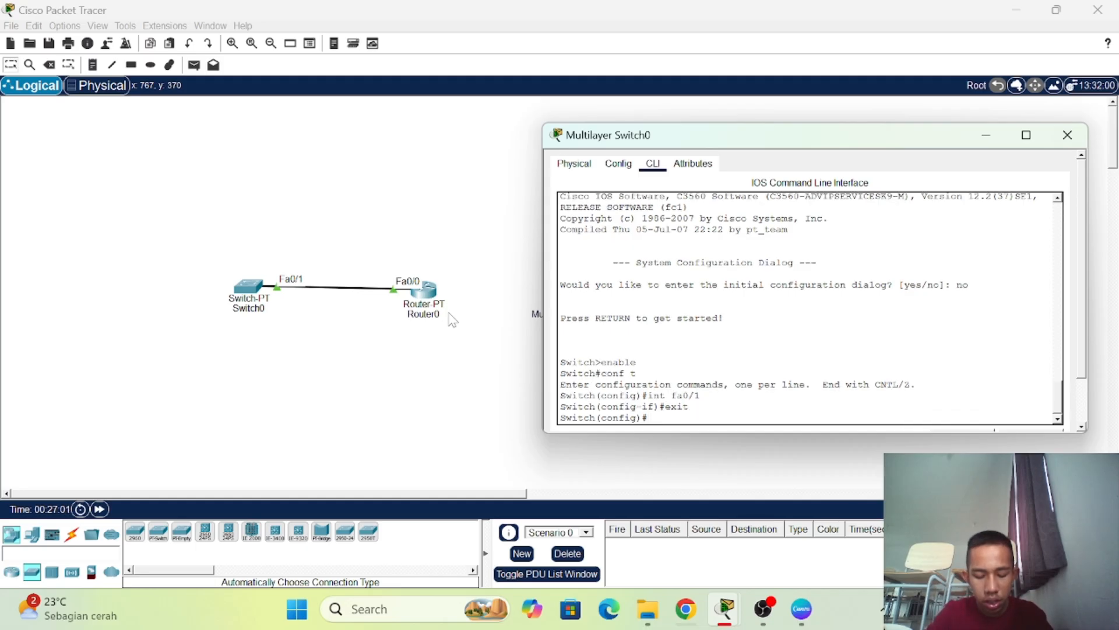
- Create the VLAN 10 interface on the multilayer switch with int vlan 10 and close the switch's window
type("int vlan 10")
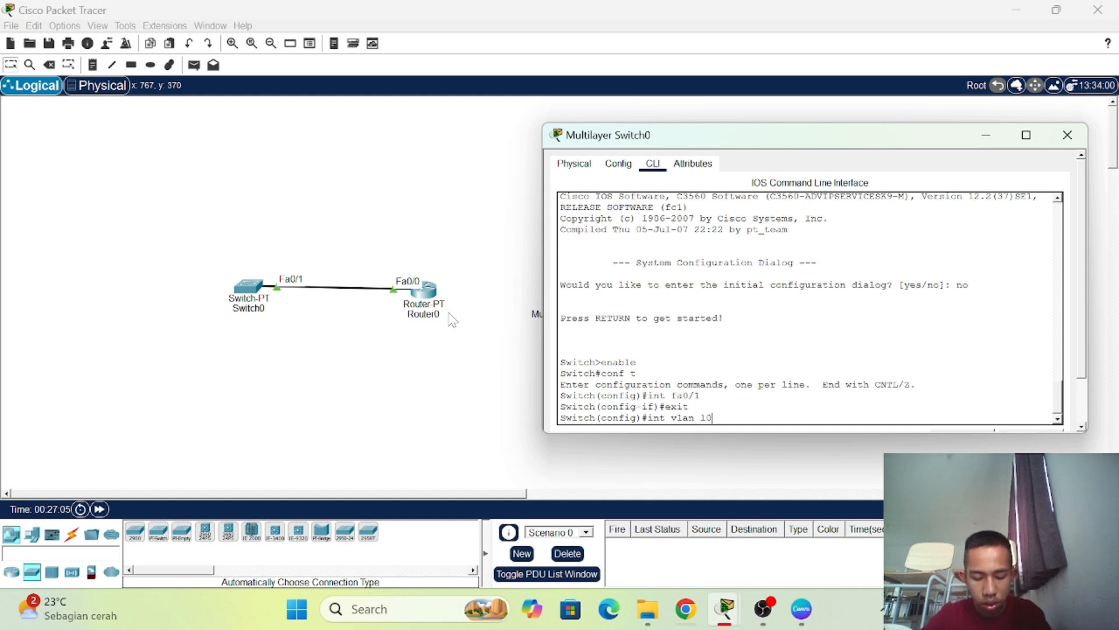
key("Return")
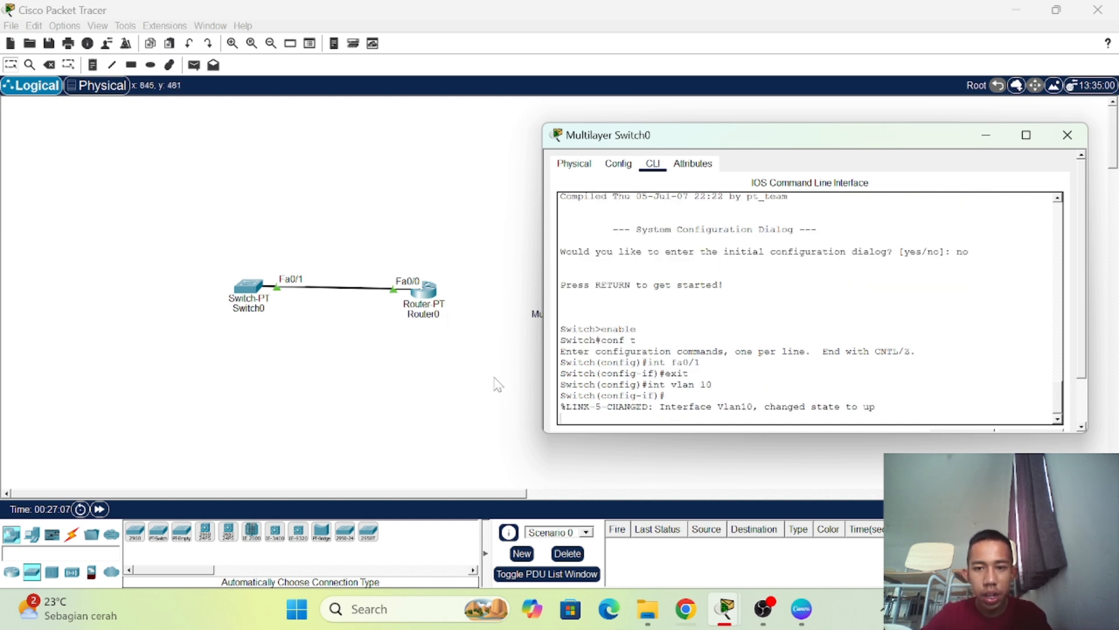
left_click(1067, 135)
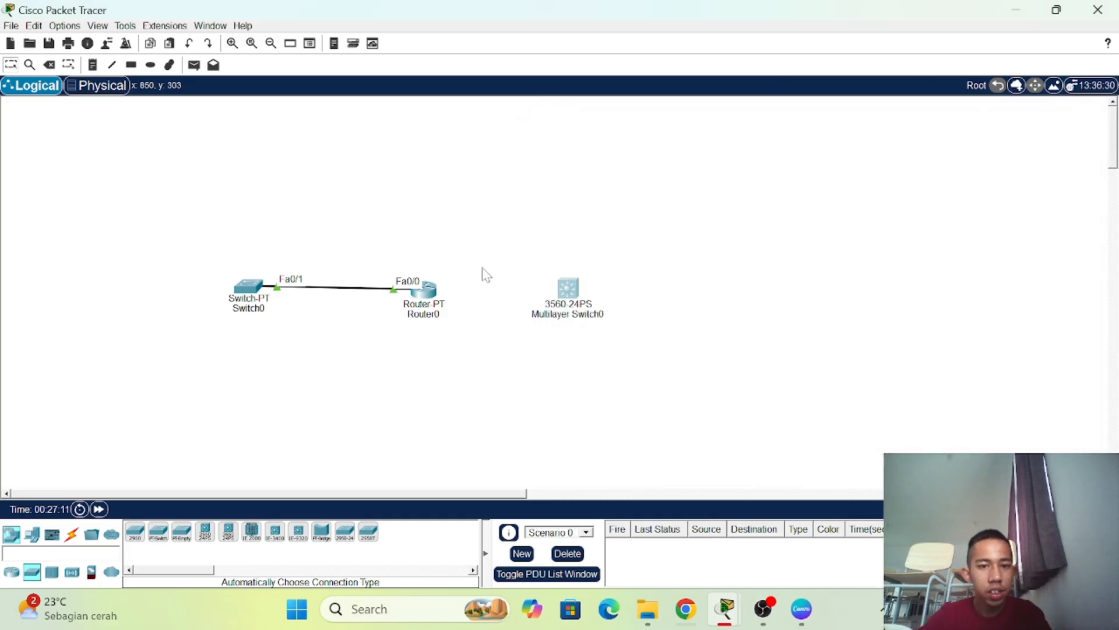
- Reopen Router0's command line and try to enter a subinterface with int fao/c.10
left_click(425, 290)
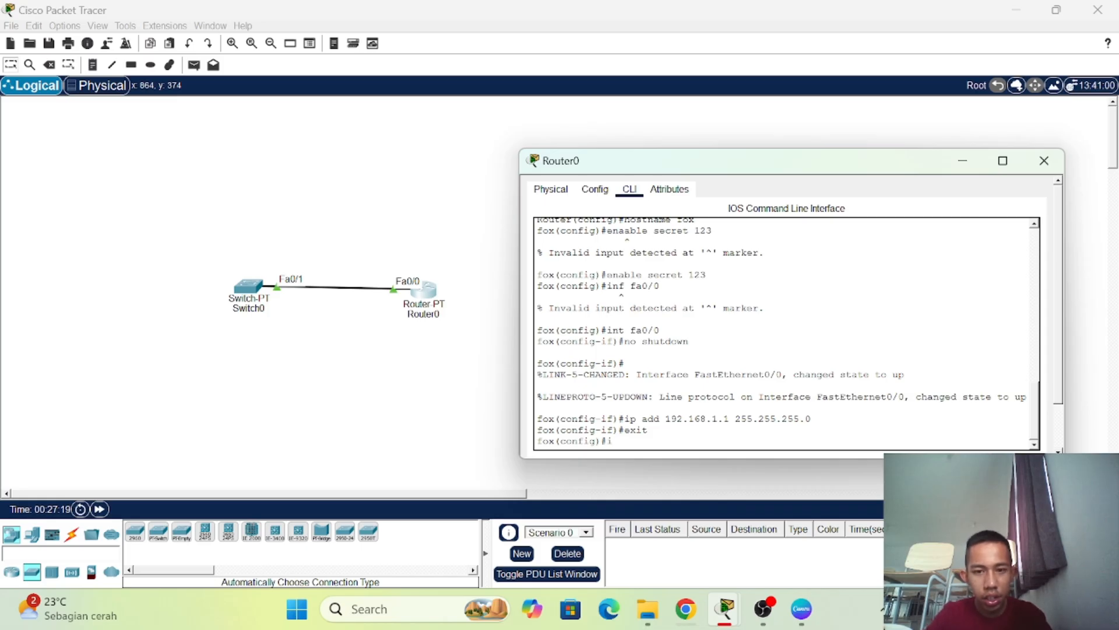
type("int")
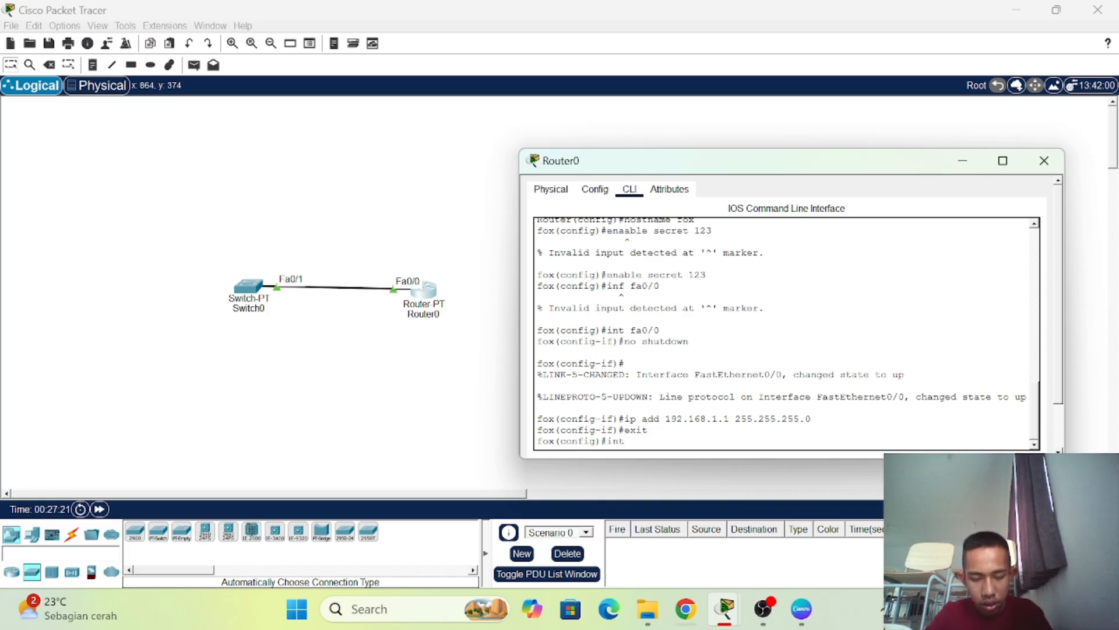
type(" fa")
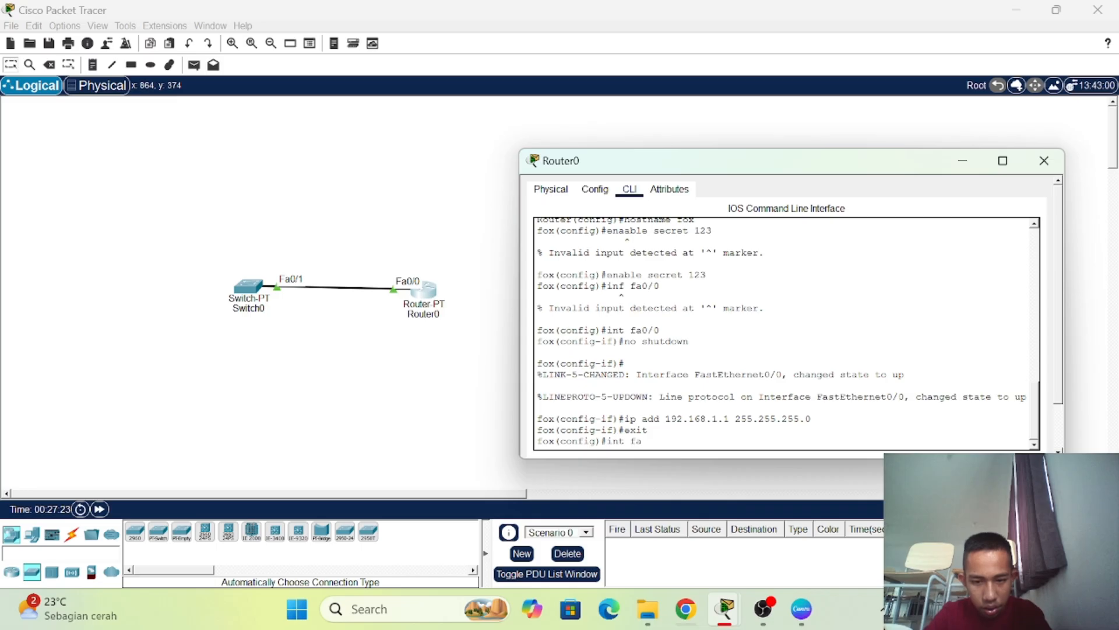
type("0/0.")
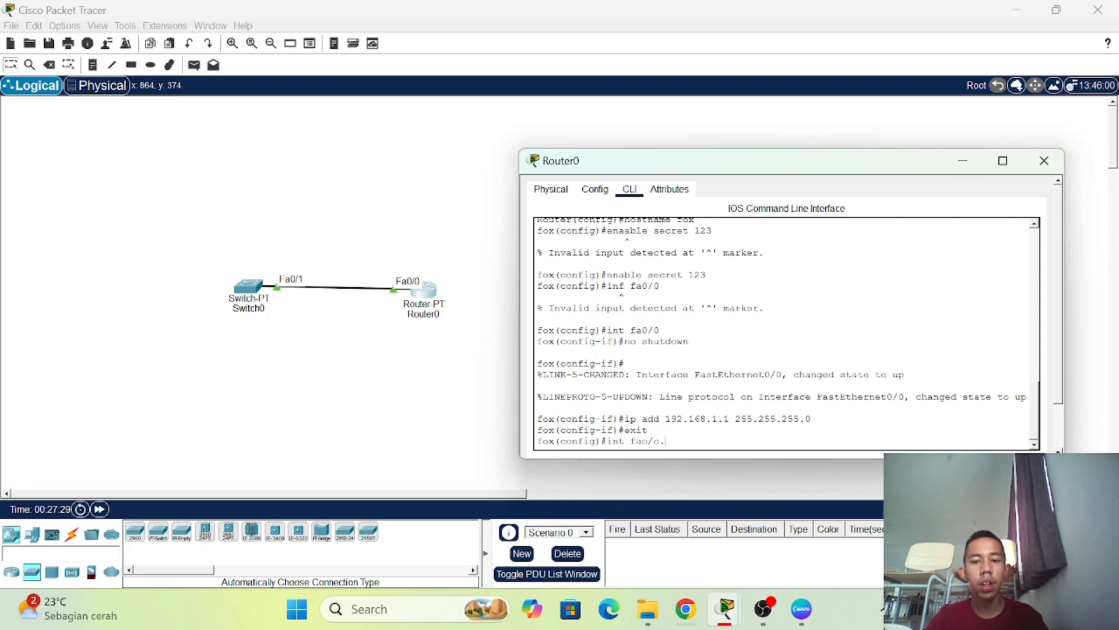
type("10")
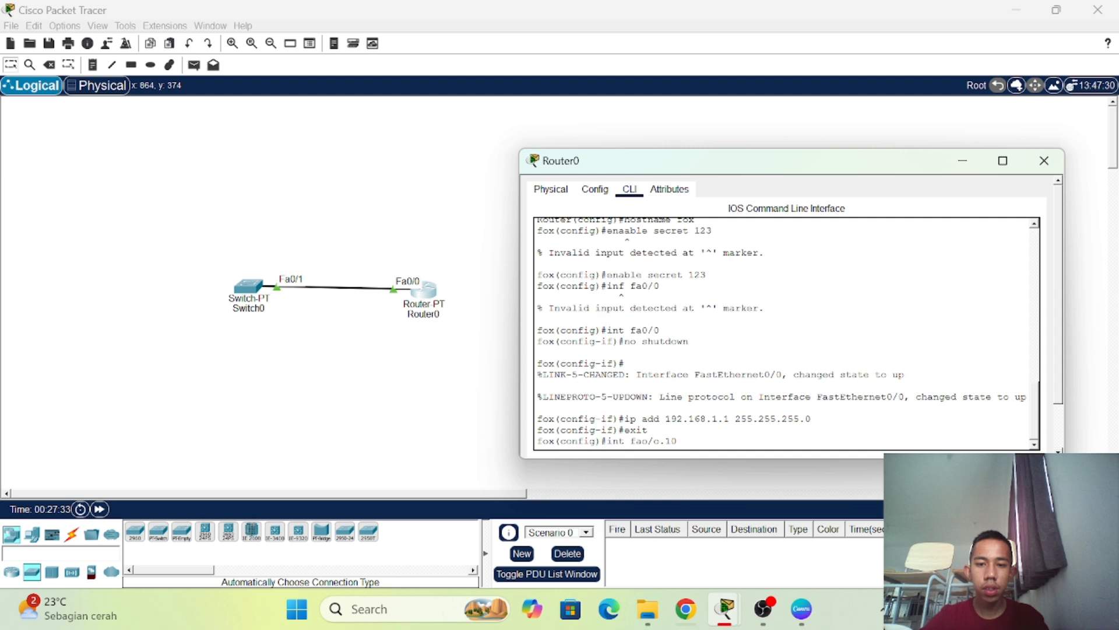
key("Return")
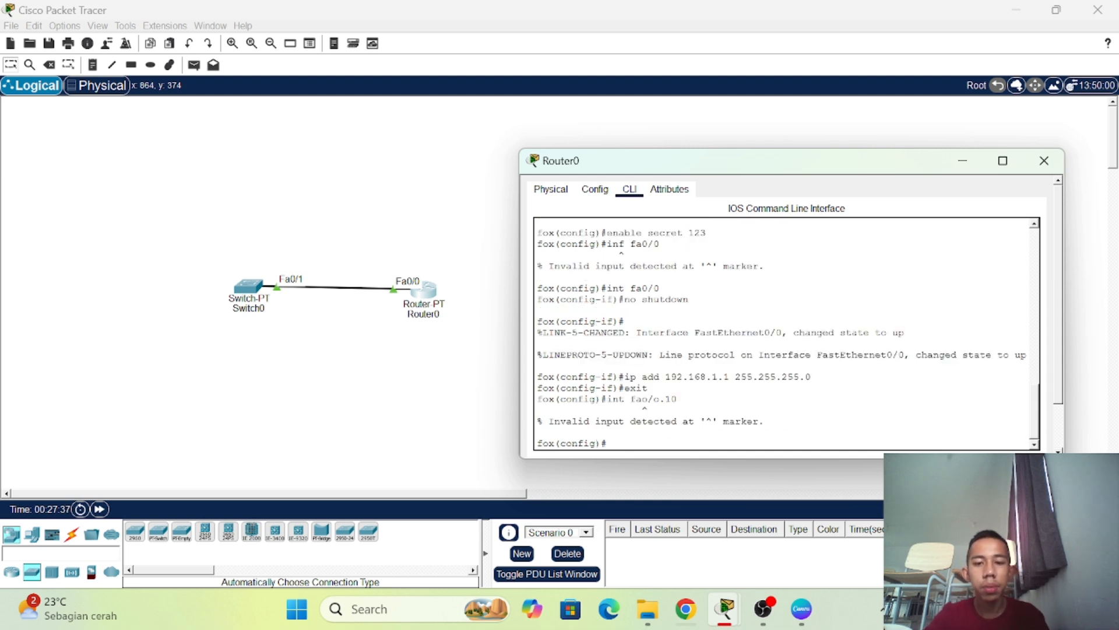
- Create subinterface 10 on the router's FastEthernet port with int fa0/0.10 and bring back the subinterface prompt
type("int")
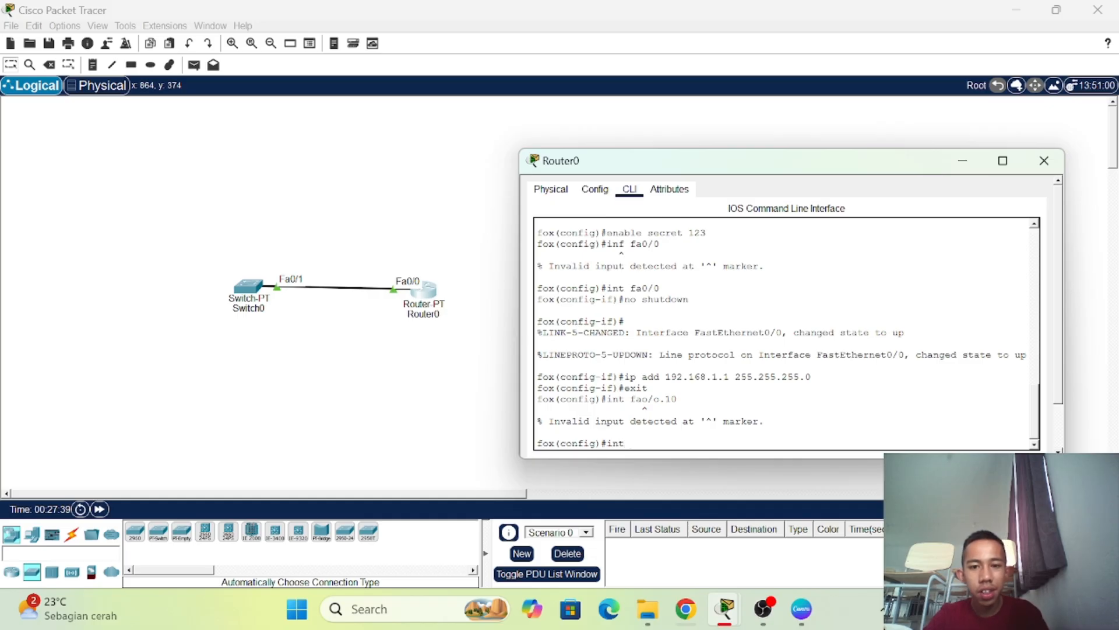
type(" fa0/0")
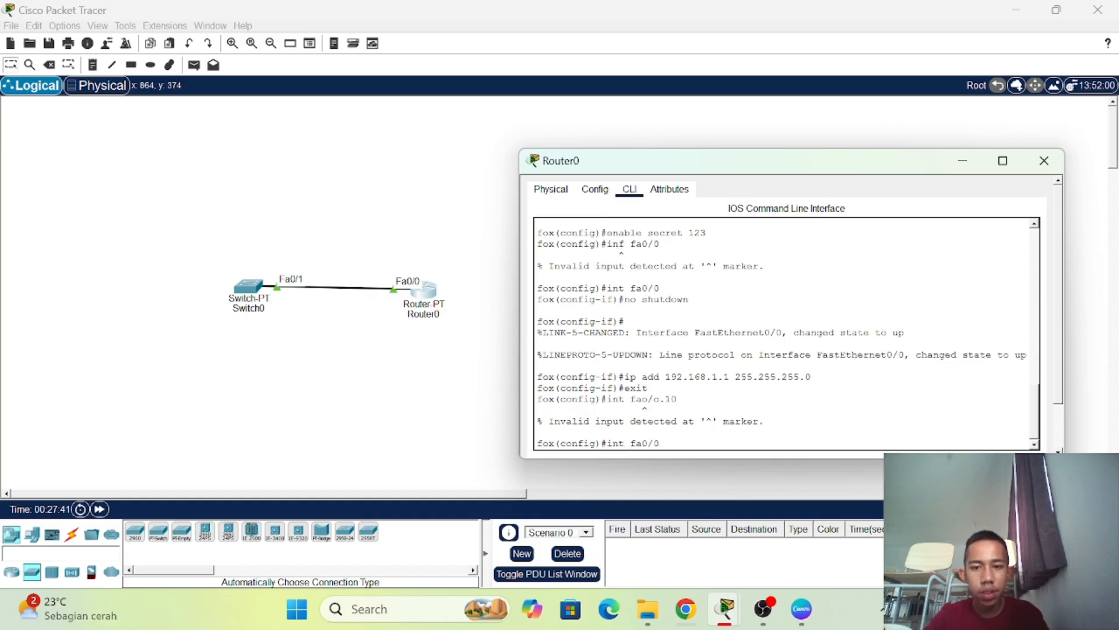
type(".")
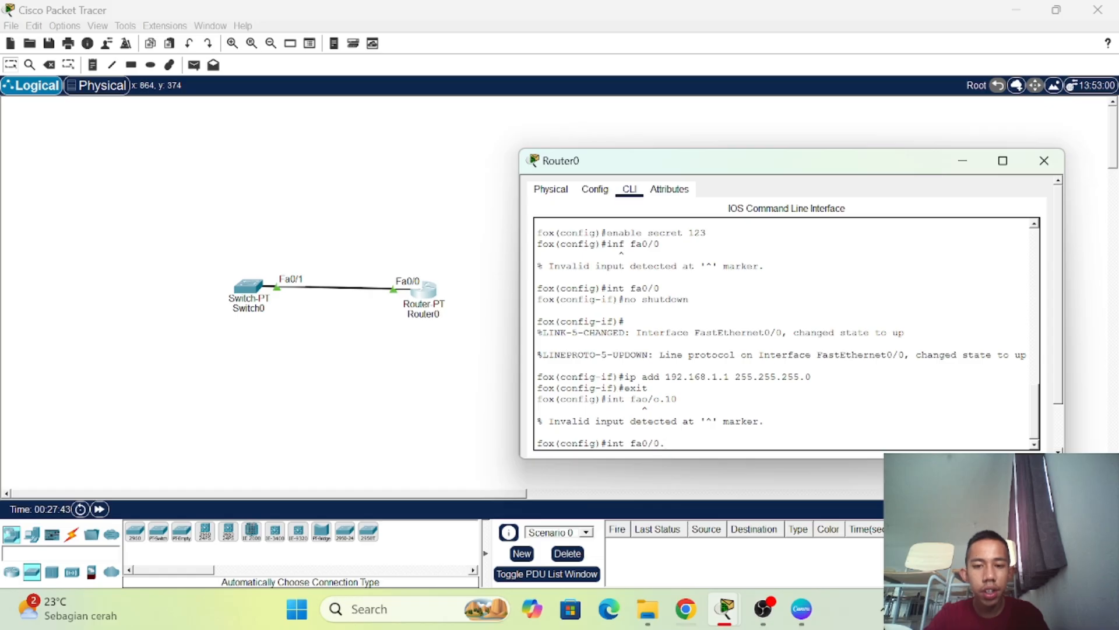
type("10")
key("Return")
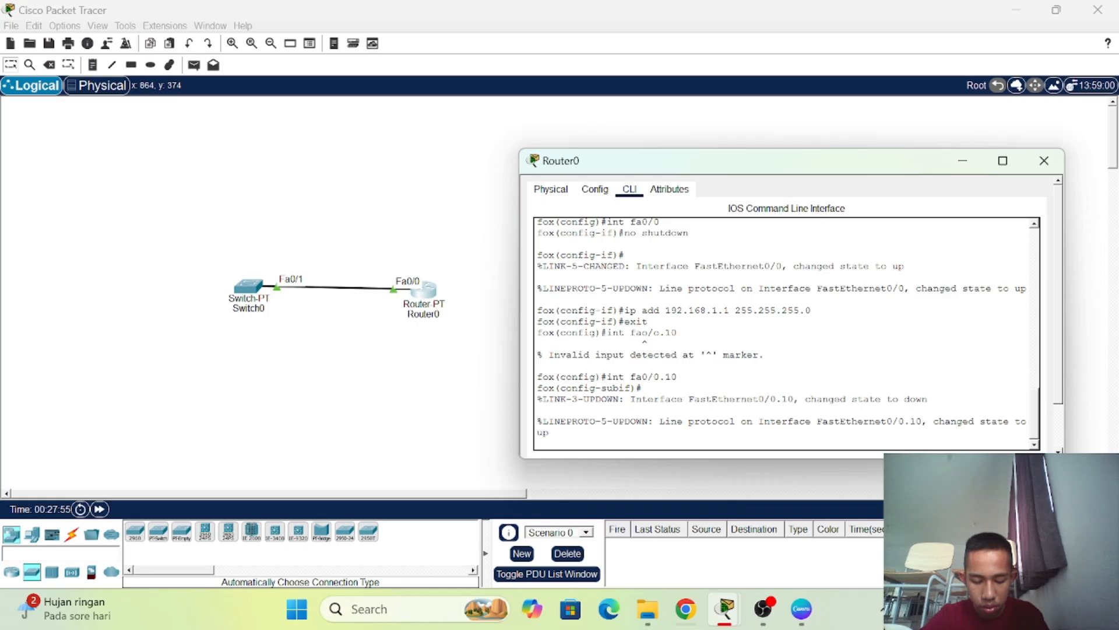
key("Return")
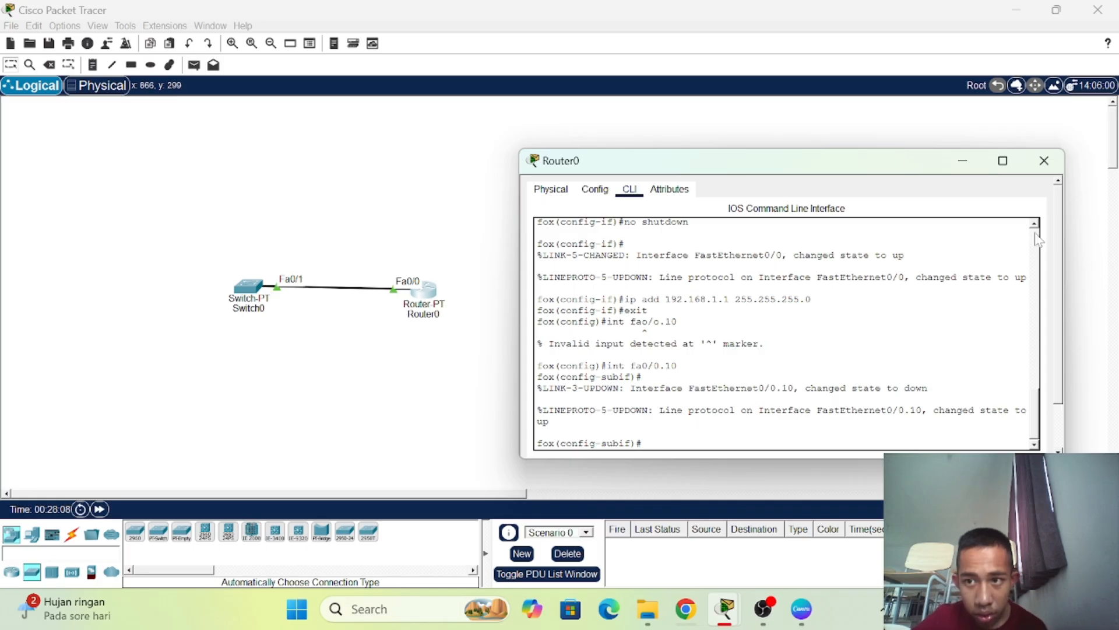
- Close the router's window and open Switch0's command line, briefly enlarging its window and restoring its size
left_click(1043, 177)
left_click(248, 286)
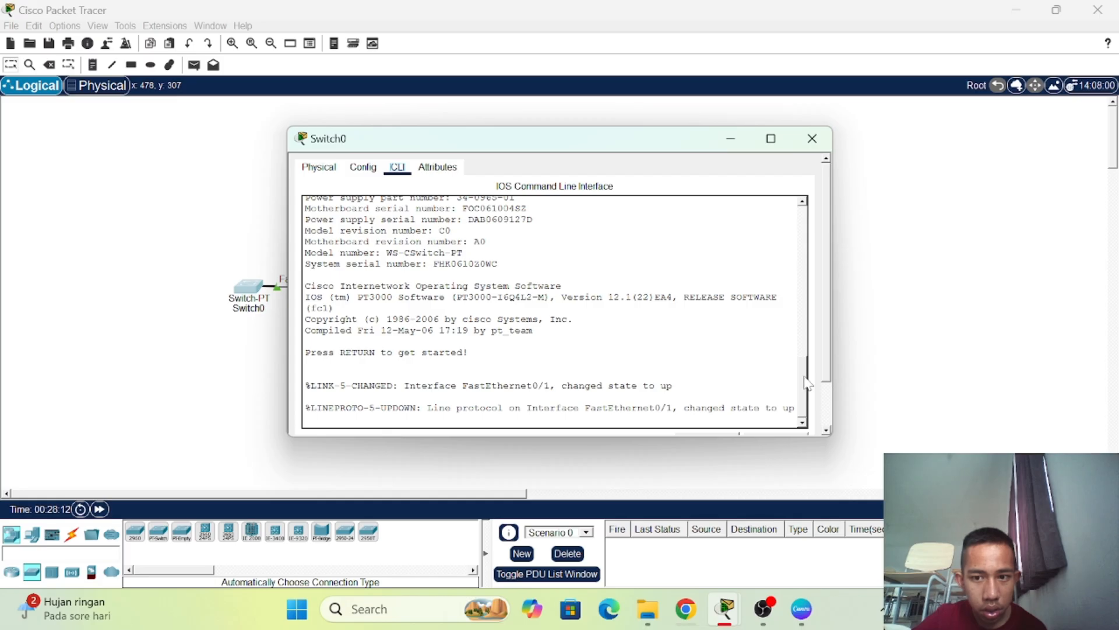
left_click(770, 138)
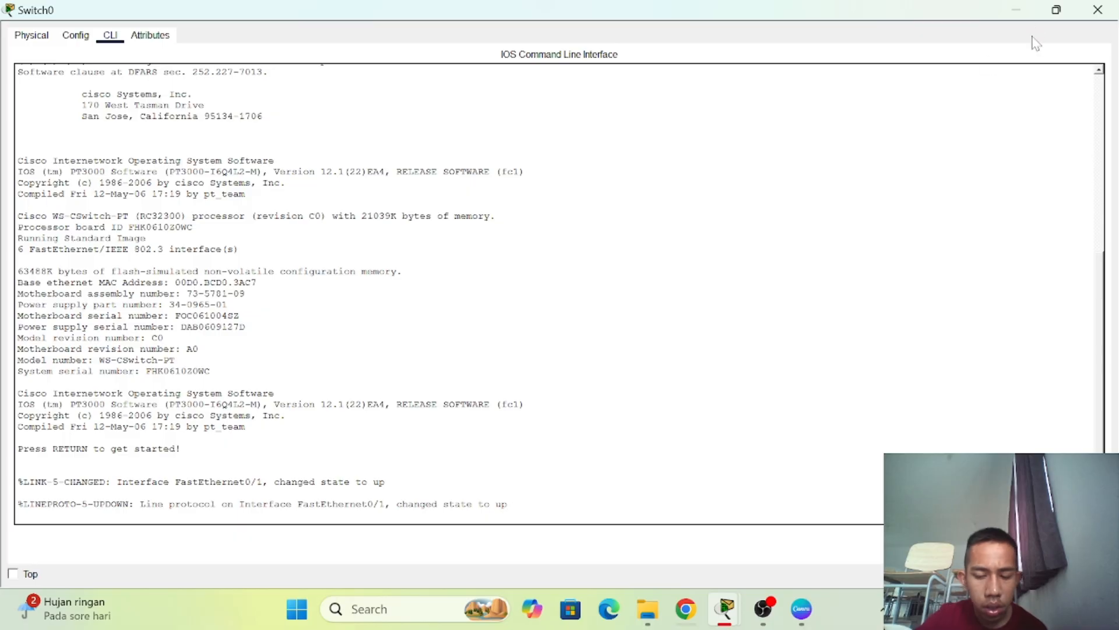
left_click(1056, 10)
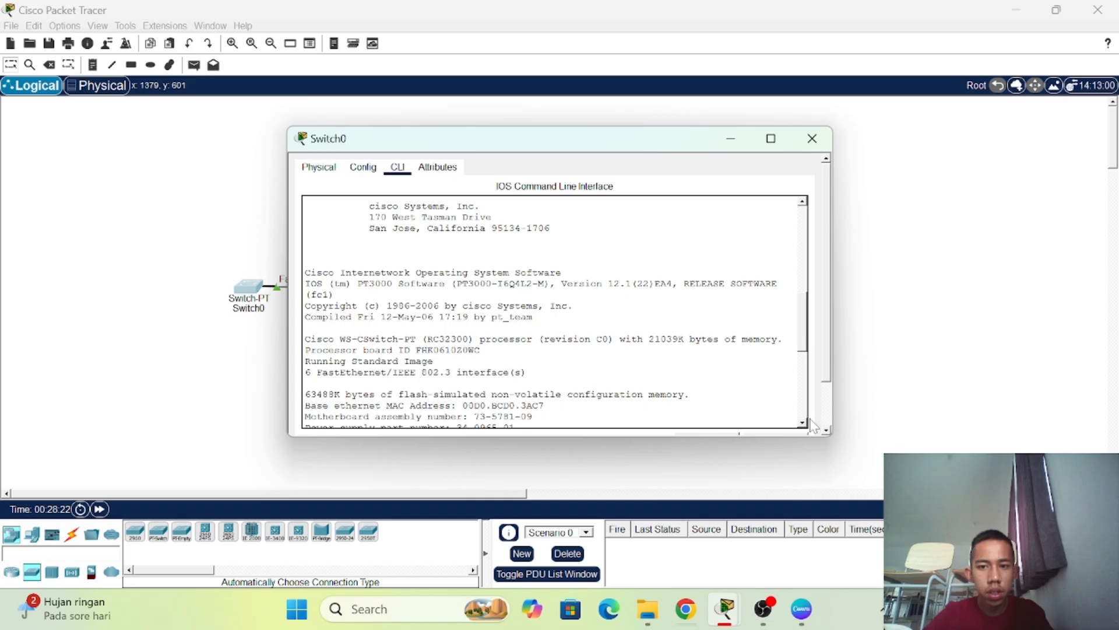
- Start Switch0's console session and enter global configuration mode with enable and conf t
key("Return")
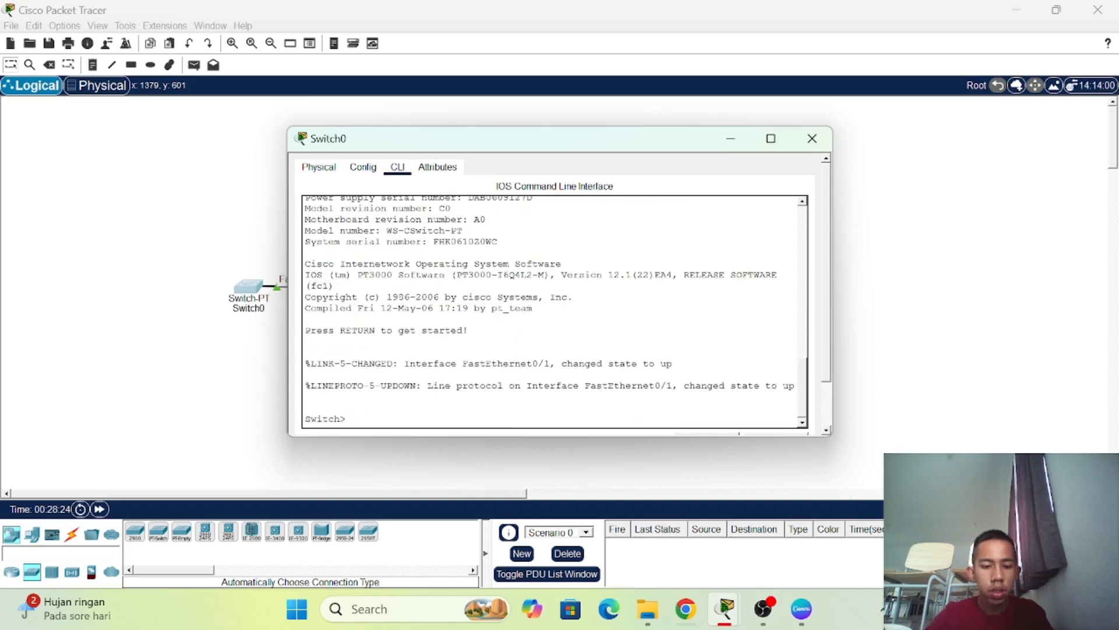
type("enable")
key("Return")
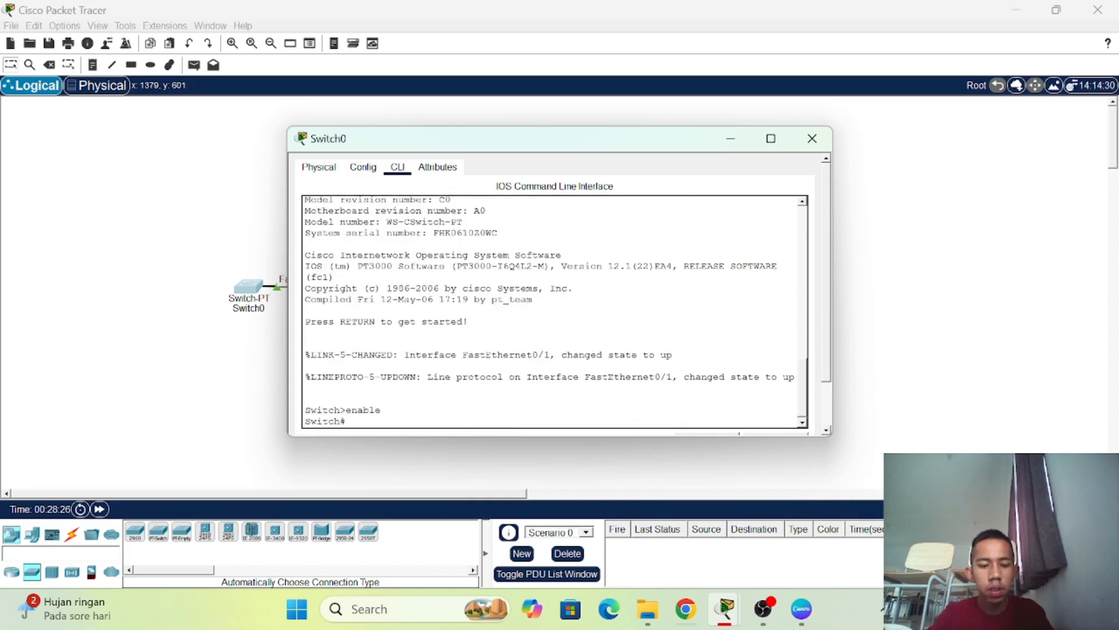
type("cont")
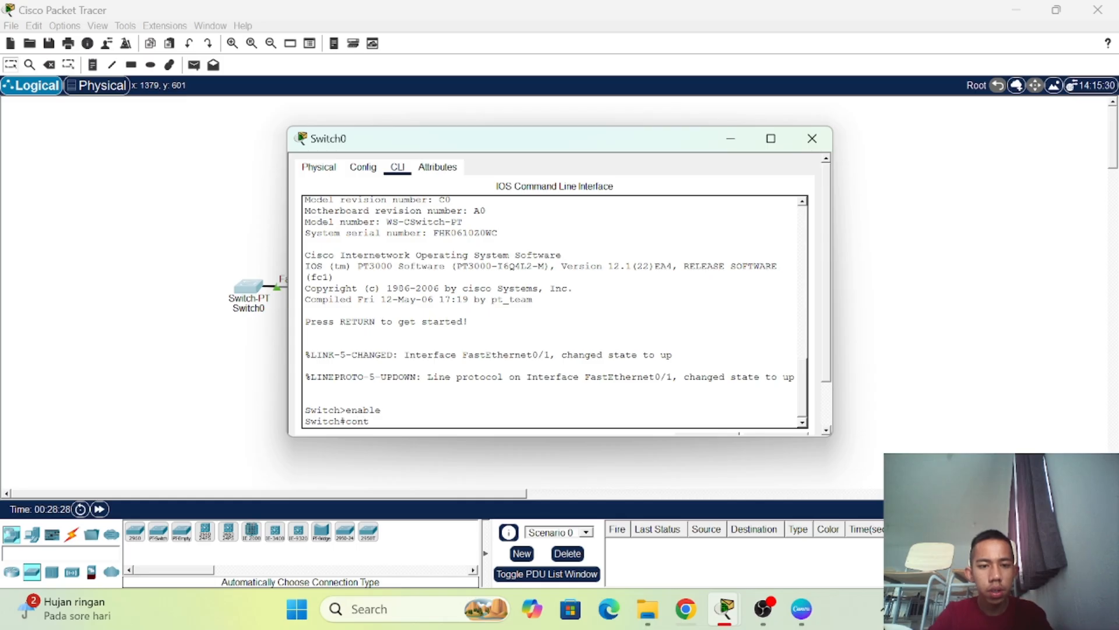
type(" t")
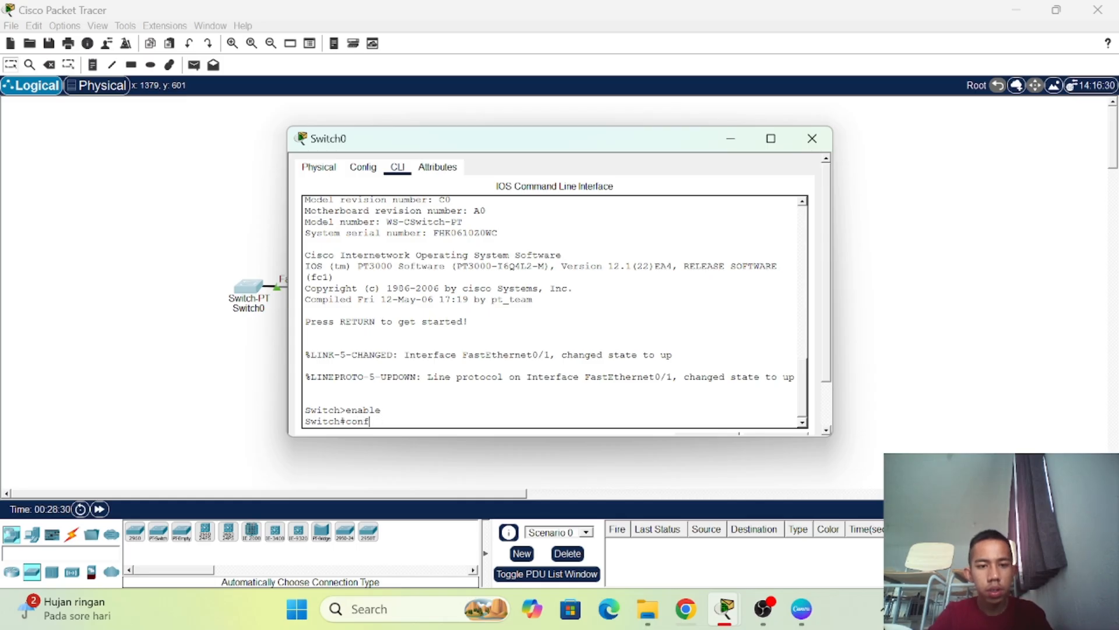
type(" t")
key("Return")
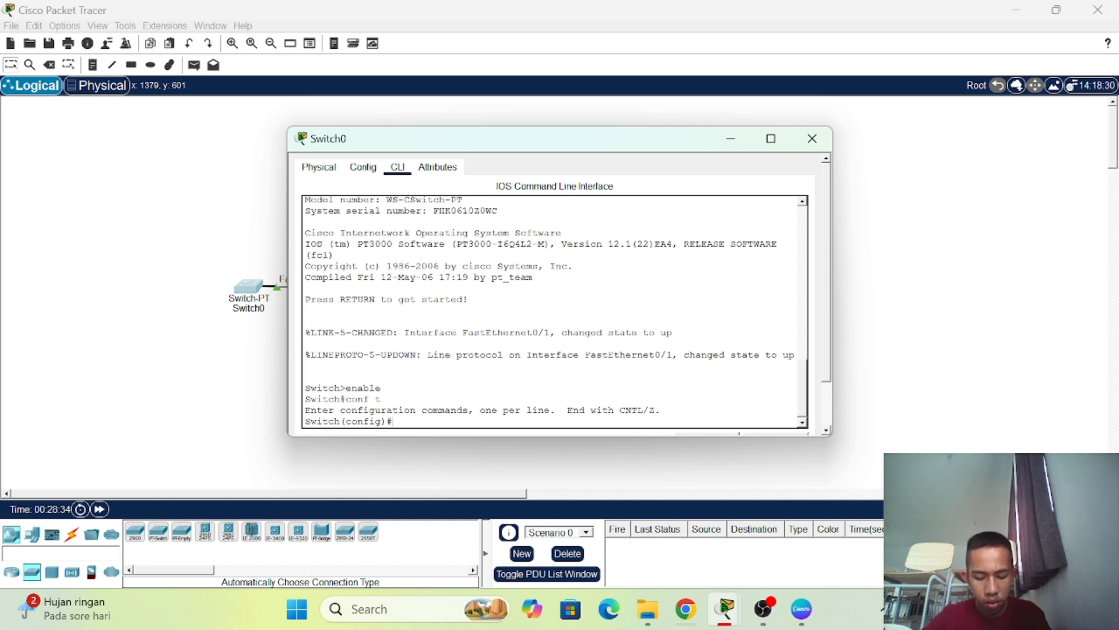
- Create VLAN 10 on Switch0 with vla 10 and close the switch's window
type("vla 10")
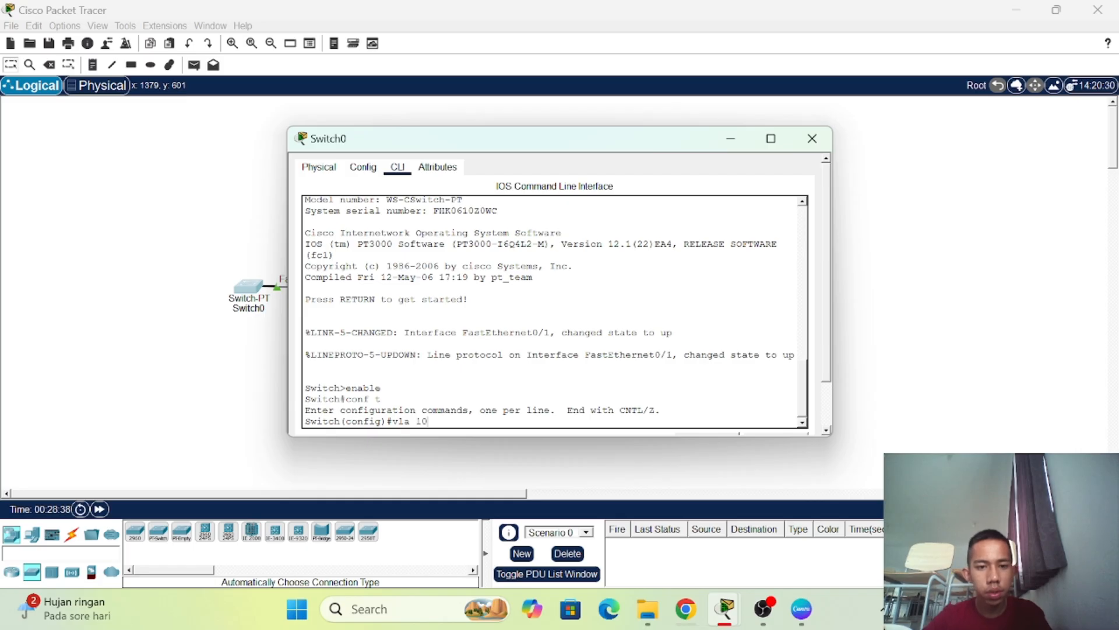
key("Return")
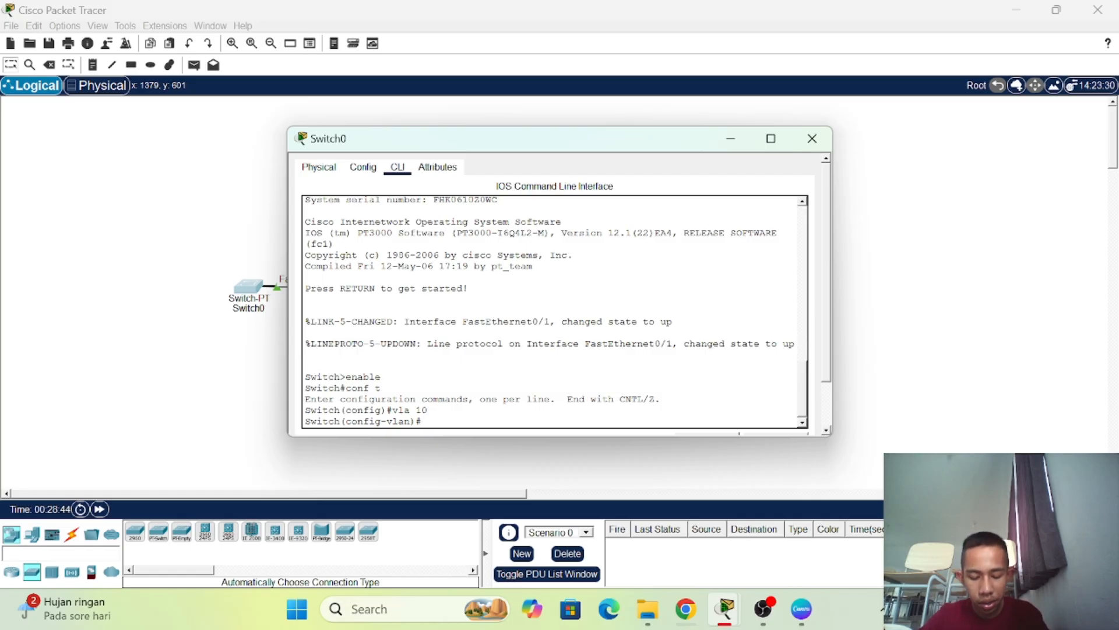
left_click(812, 138)
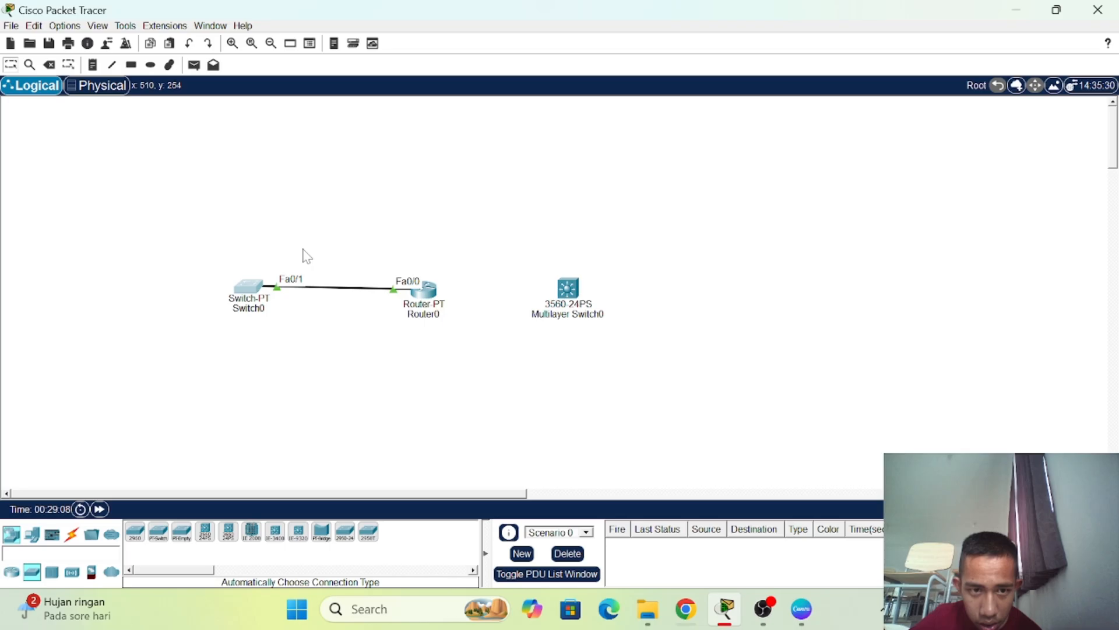
- Reopen Router0's command line and set the fa0/0.10 subinterface's encapsulation with encapsulation dot1Q 10
left_click(429, 289)
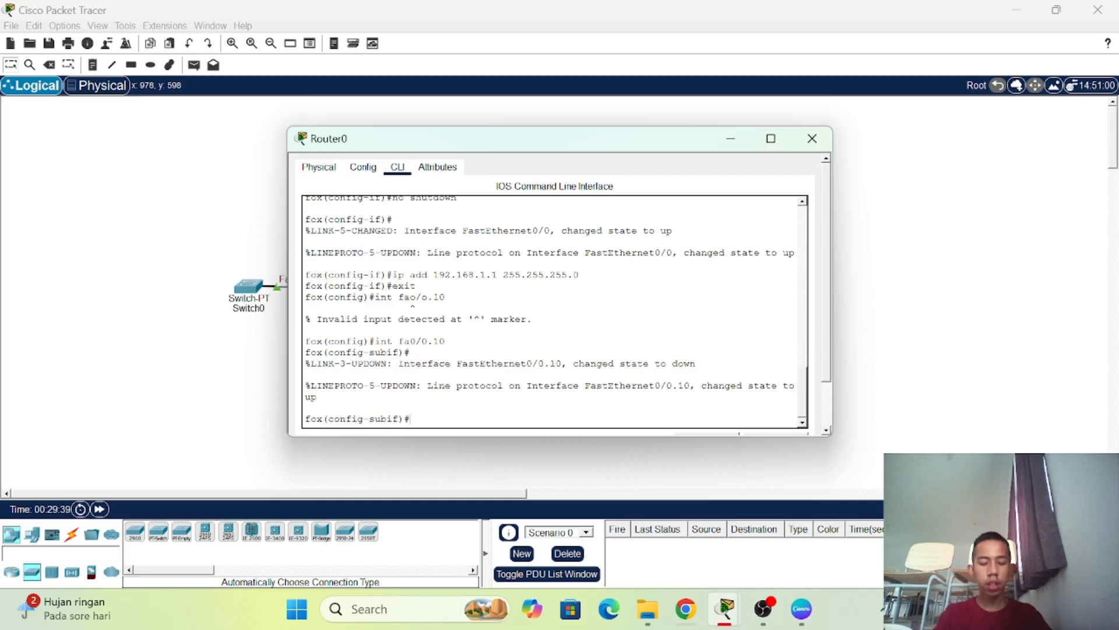
type("ncapsu")
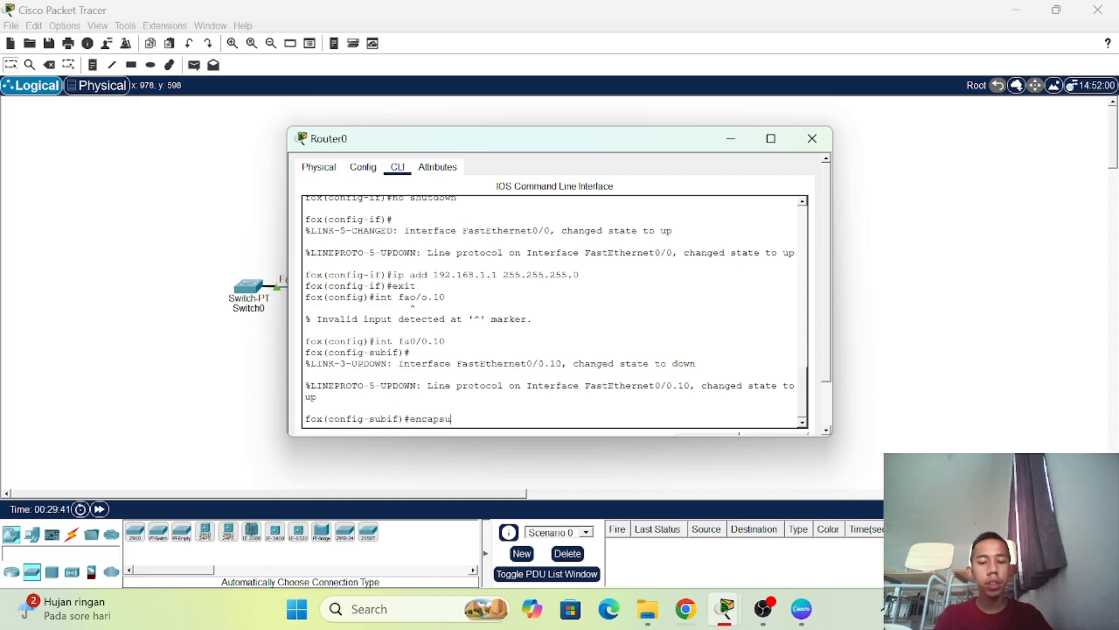
type("lation")
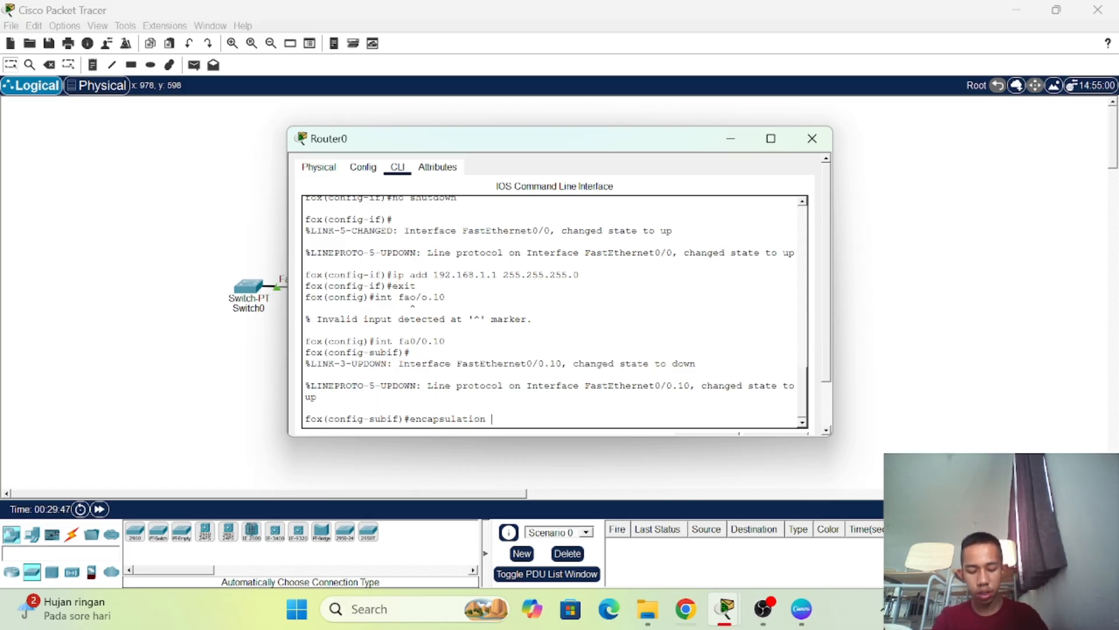
type(" do")
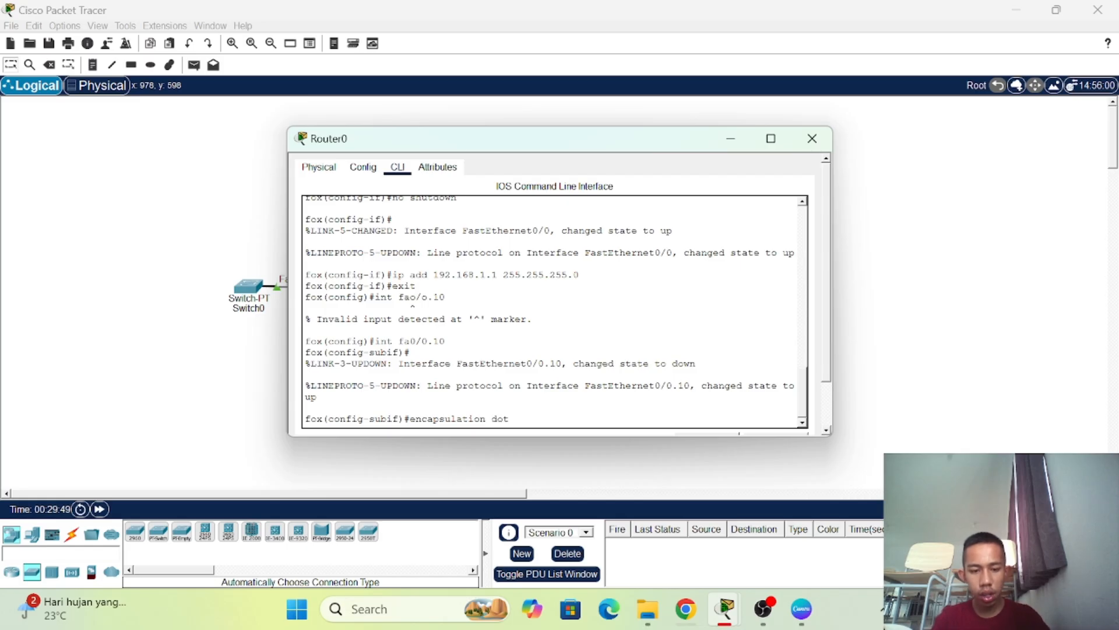
type("t1")
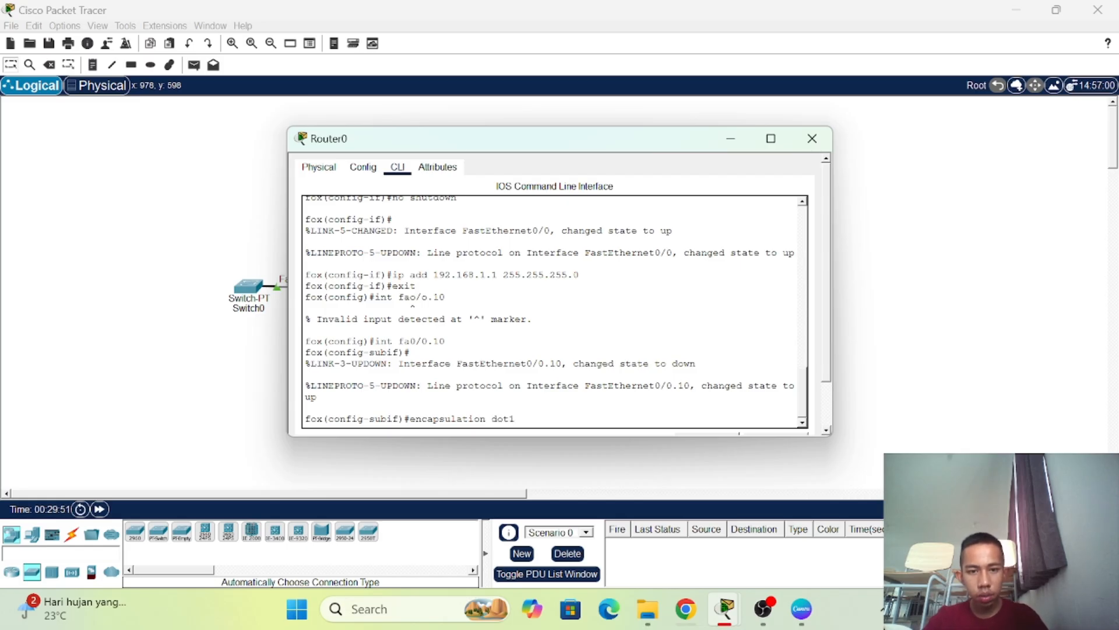
type("q")
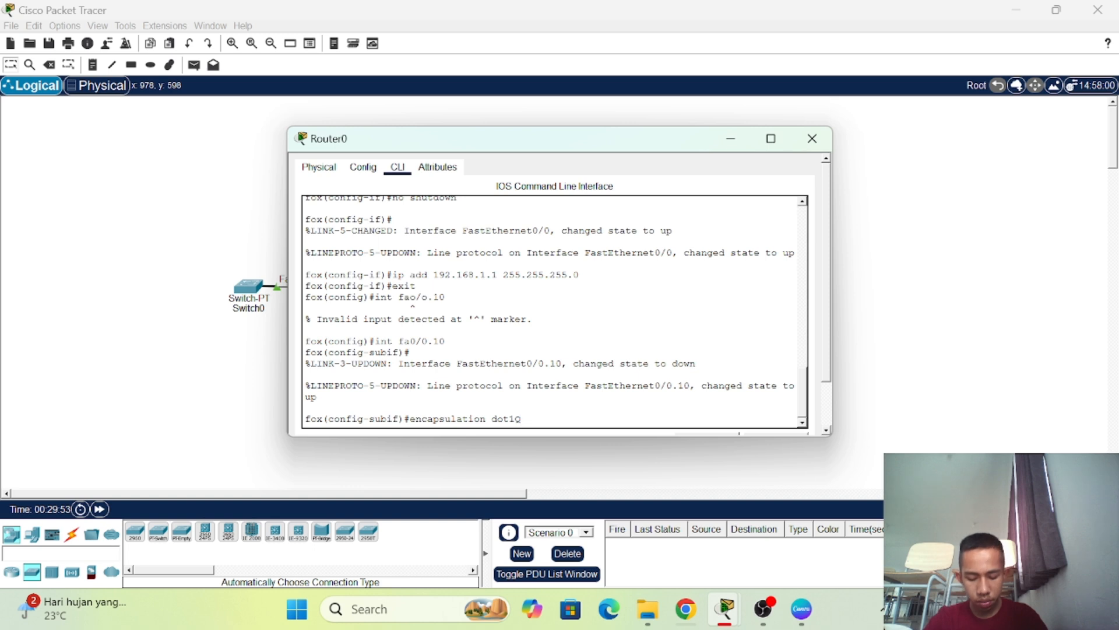
type(" 10")
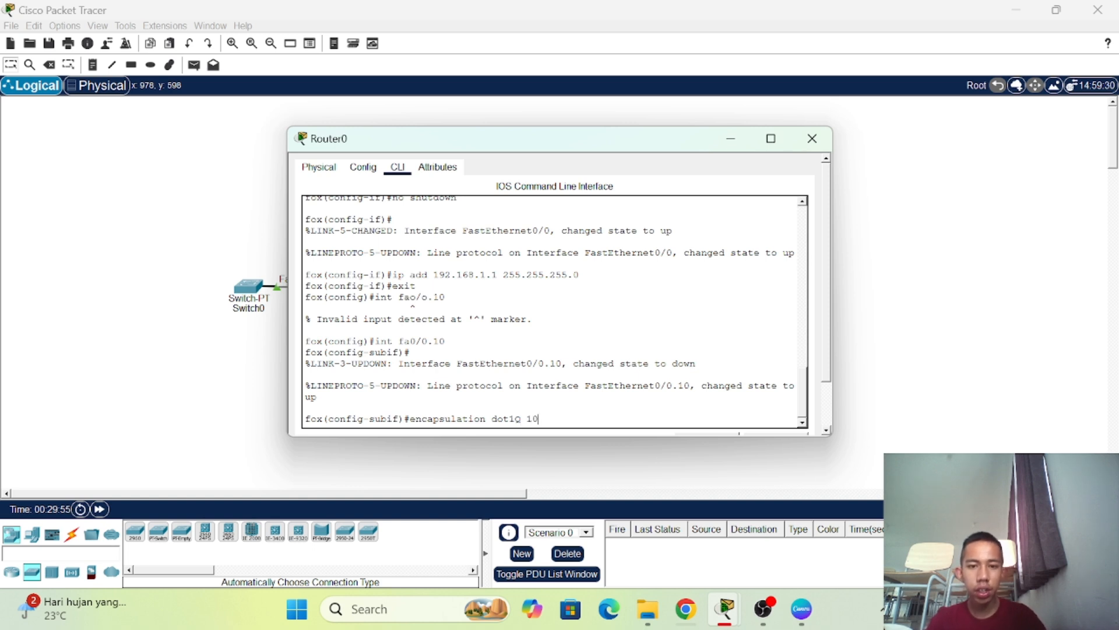
key("Return")
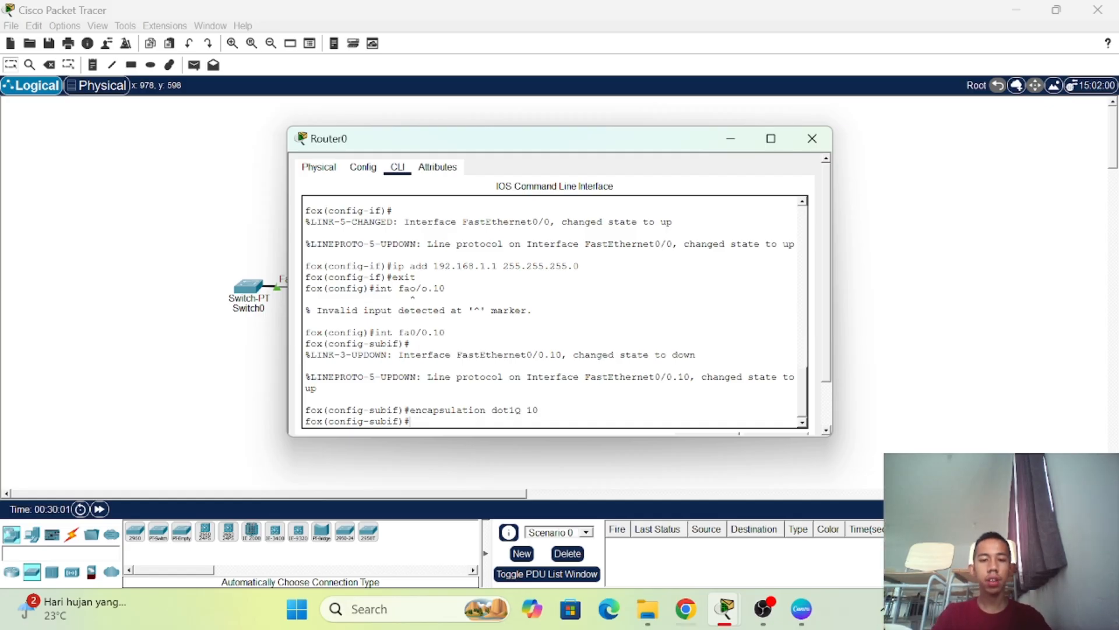
- Begin an ip add command for the subinterface with address 192.168.1.1, and erase that address before running it
type("ip")
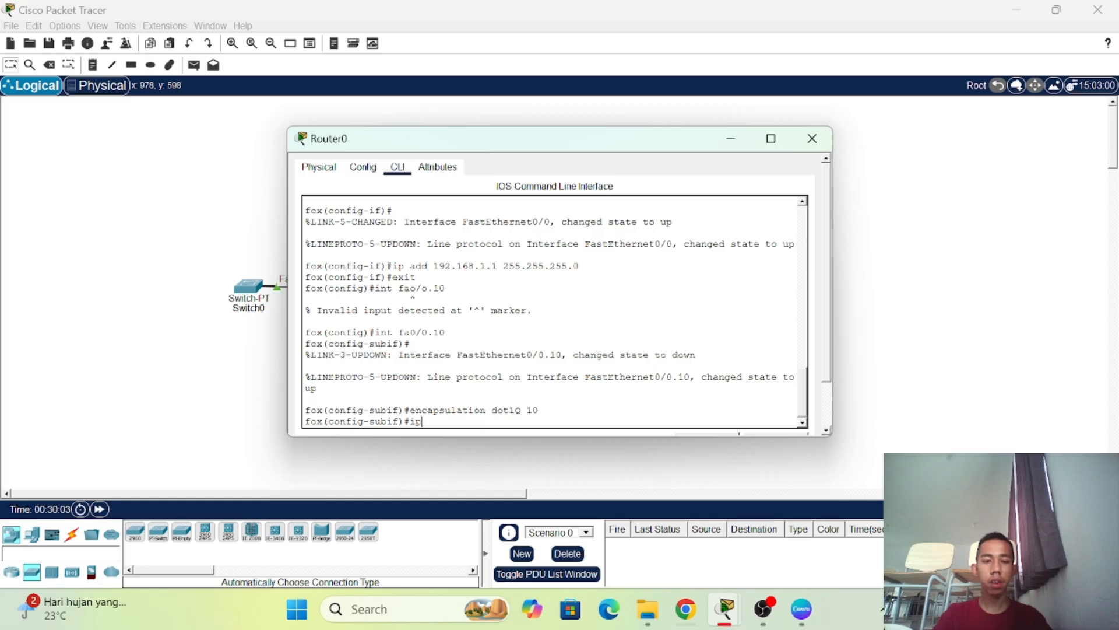
type(" add 192")
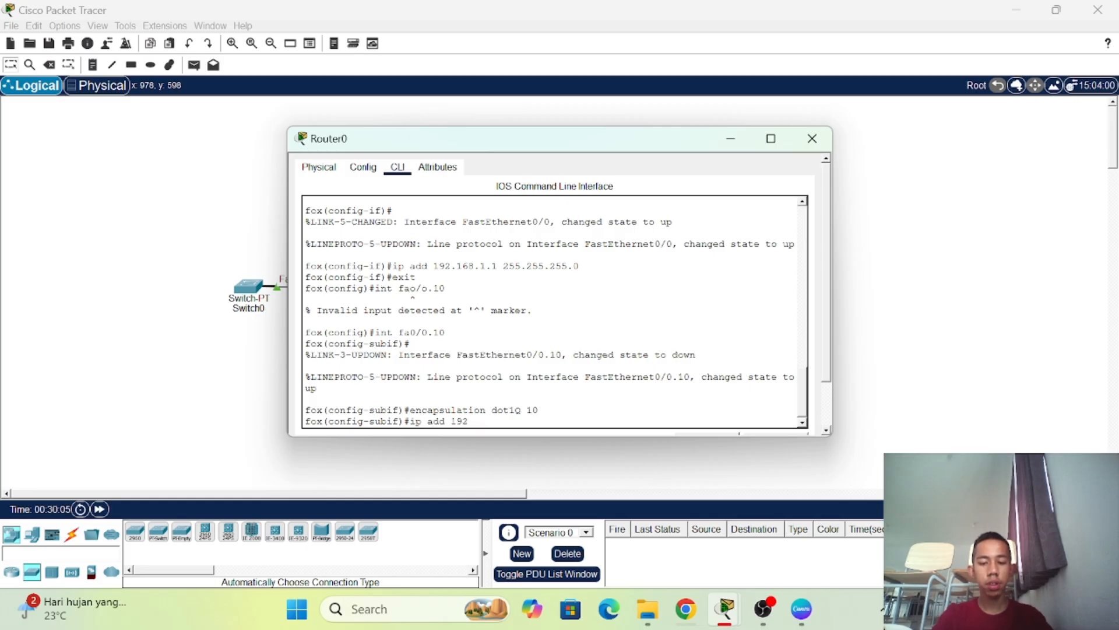
type(".168.1")
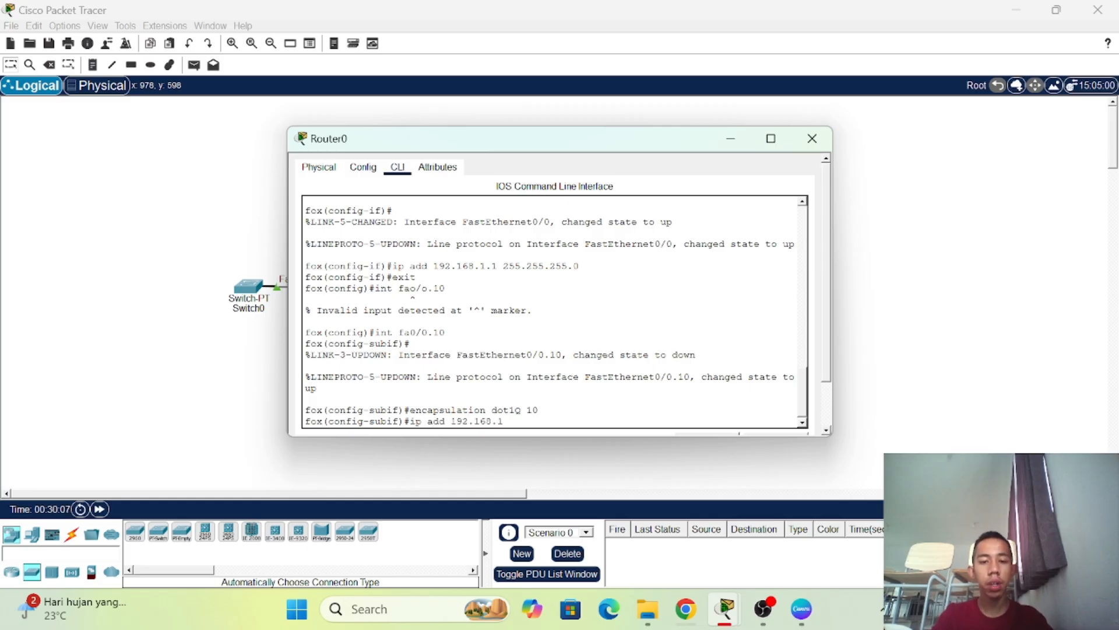
type(".1")
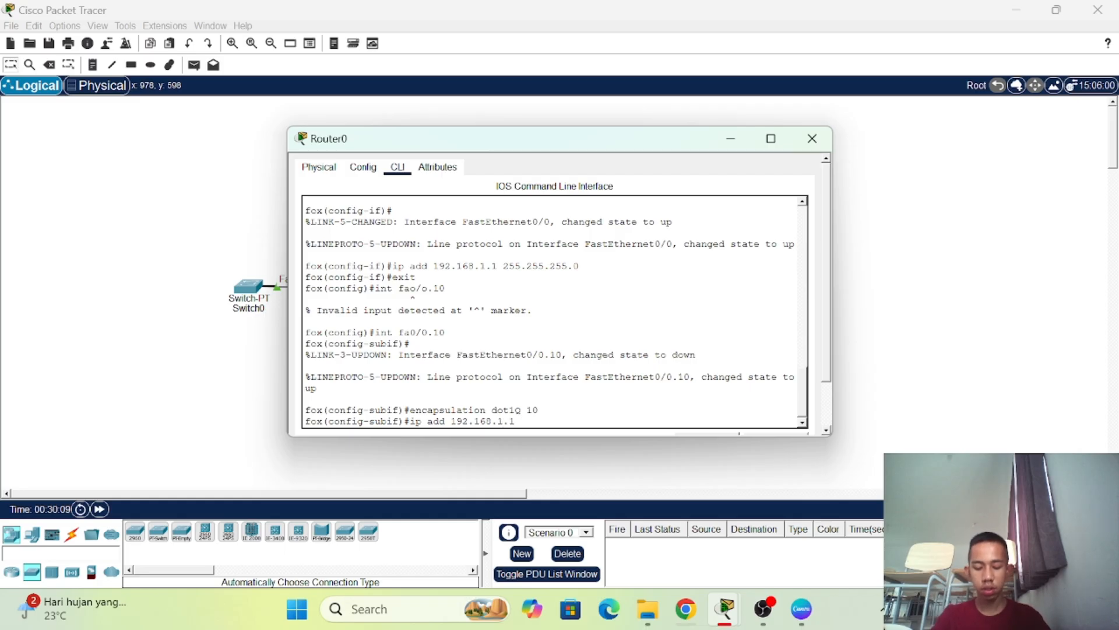
key("BackSpace")
key("BackSpace")
key("BackSpace")
key("BackSpace")
key("BackSpace")
key("BackSpace")
key("BackSpace")
key("BackSpace")
key("BackSpace")
key("BackSpace")
key("BackSpace")
key("BackSpace")
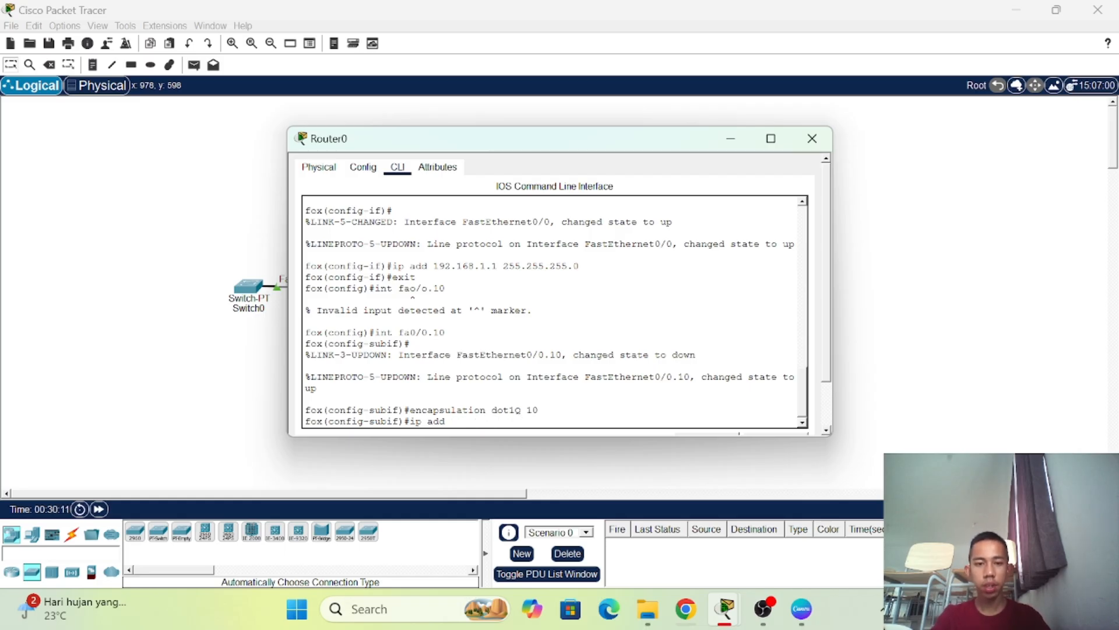
- Try to assign 10.10.10.10 with mask 255.255.255.255 to the router's subinterface, and close the router's window
type("10.10")
key("BackSpace")
key("BackSpace")
key("BackSpace")
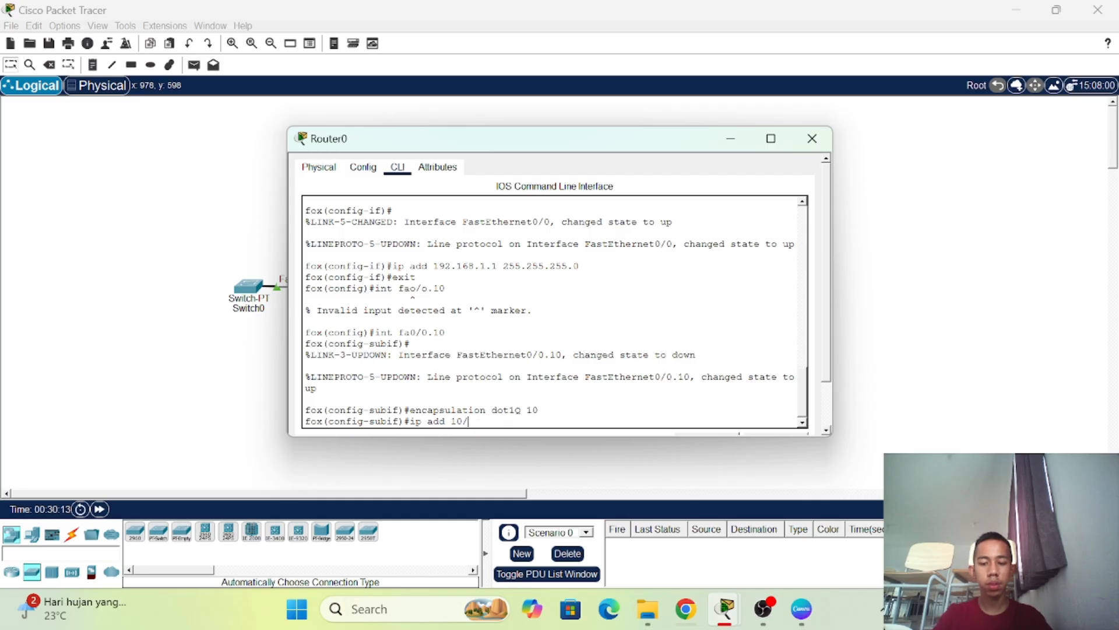
type(".10.10.10")
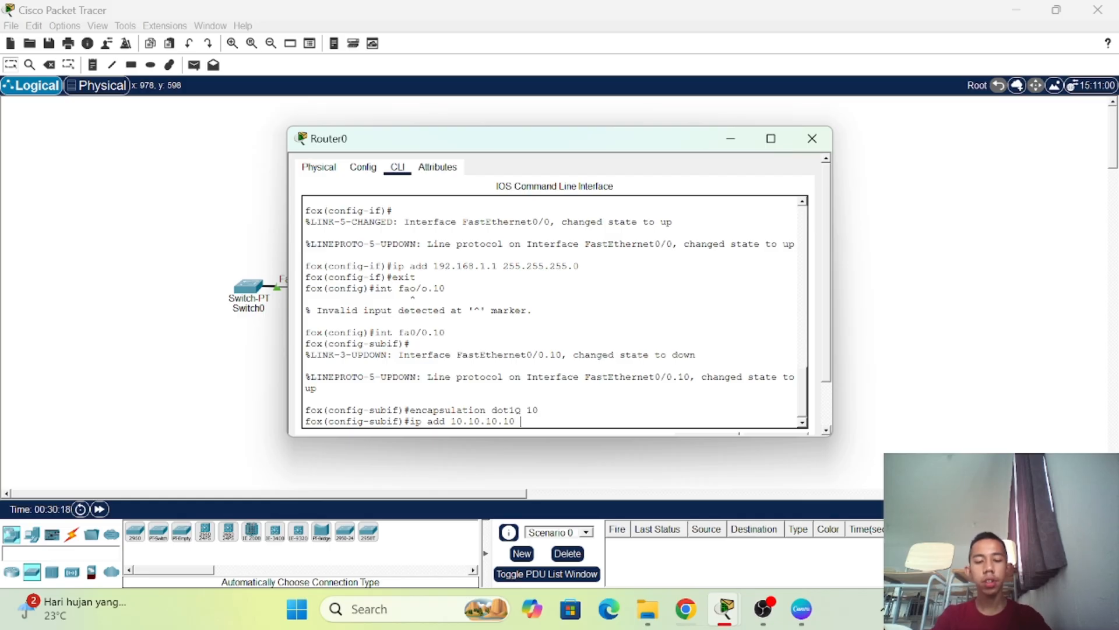
type(" 255.255.2")
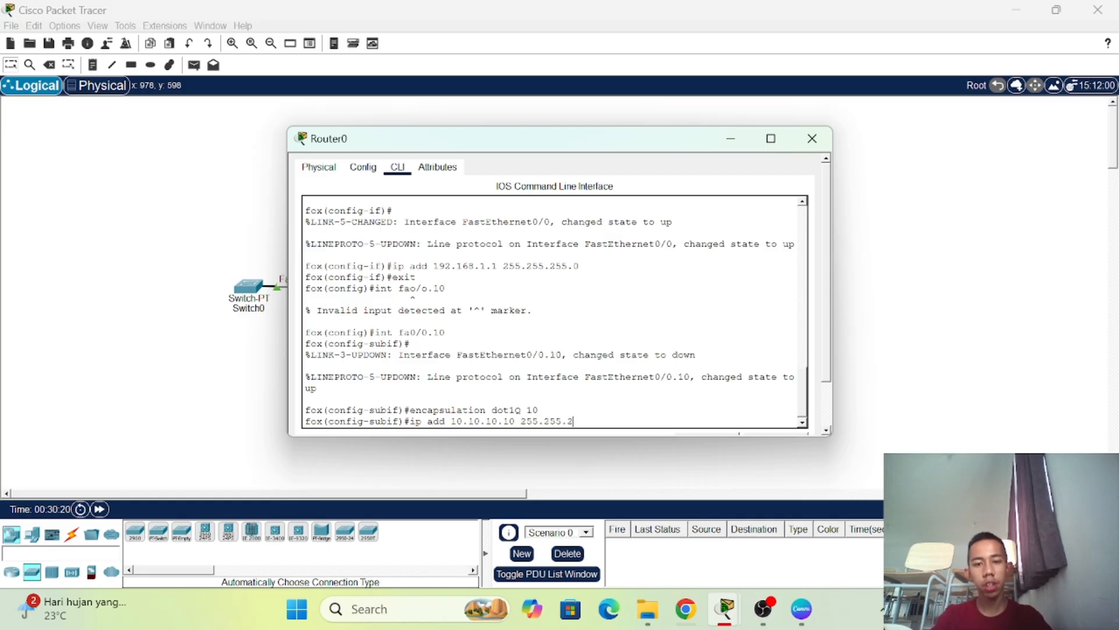
type("55.2")
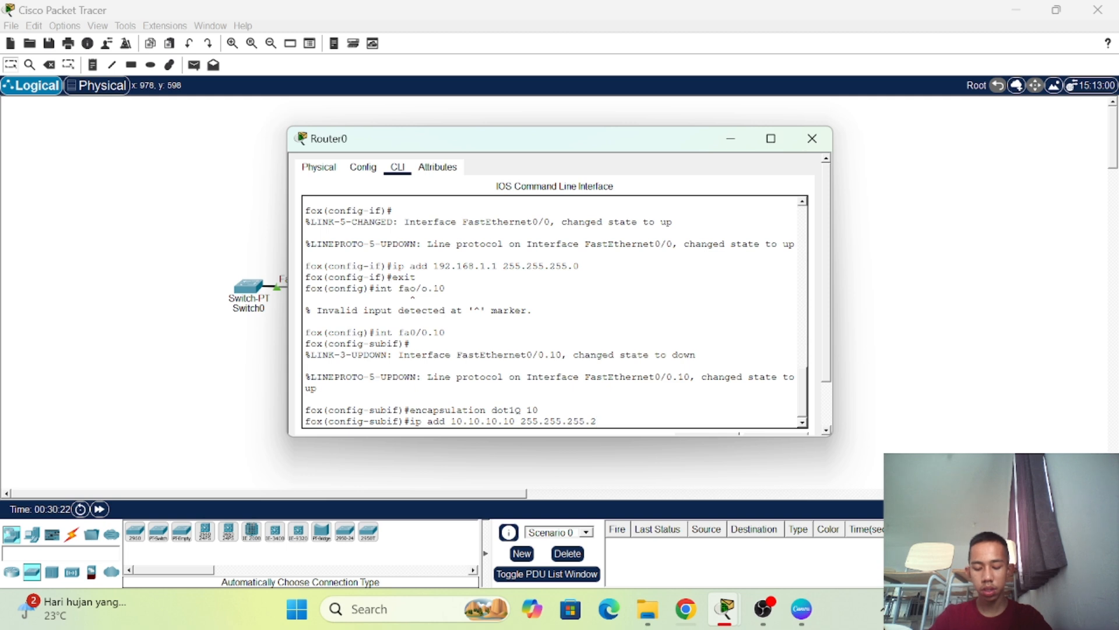
type("55")
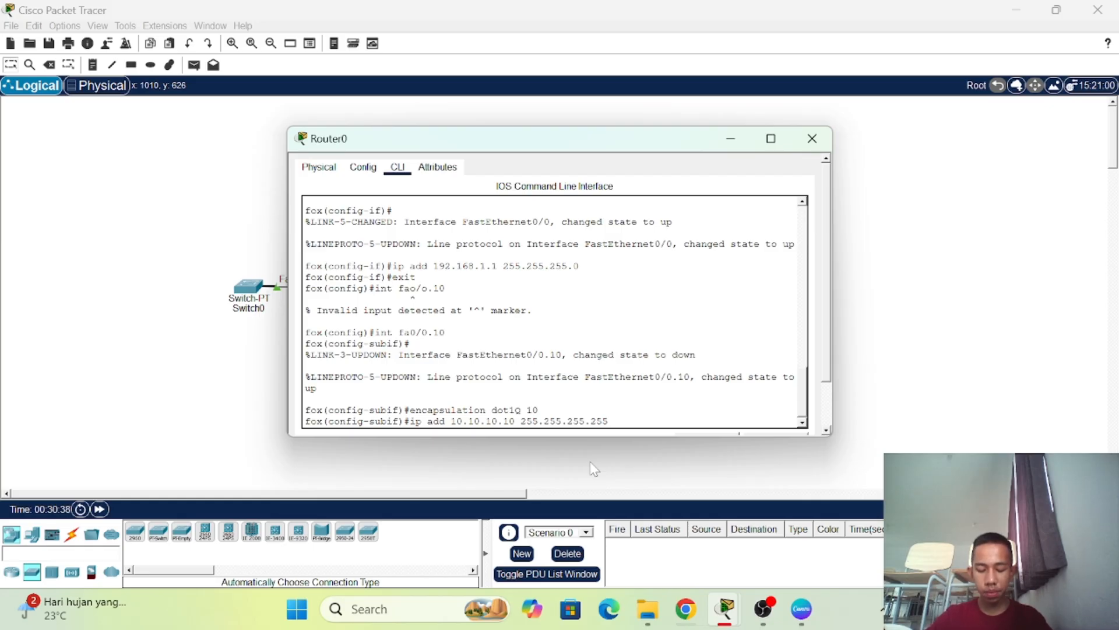
key("Return")
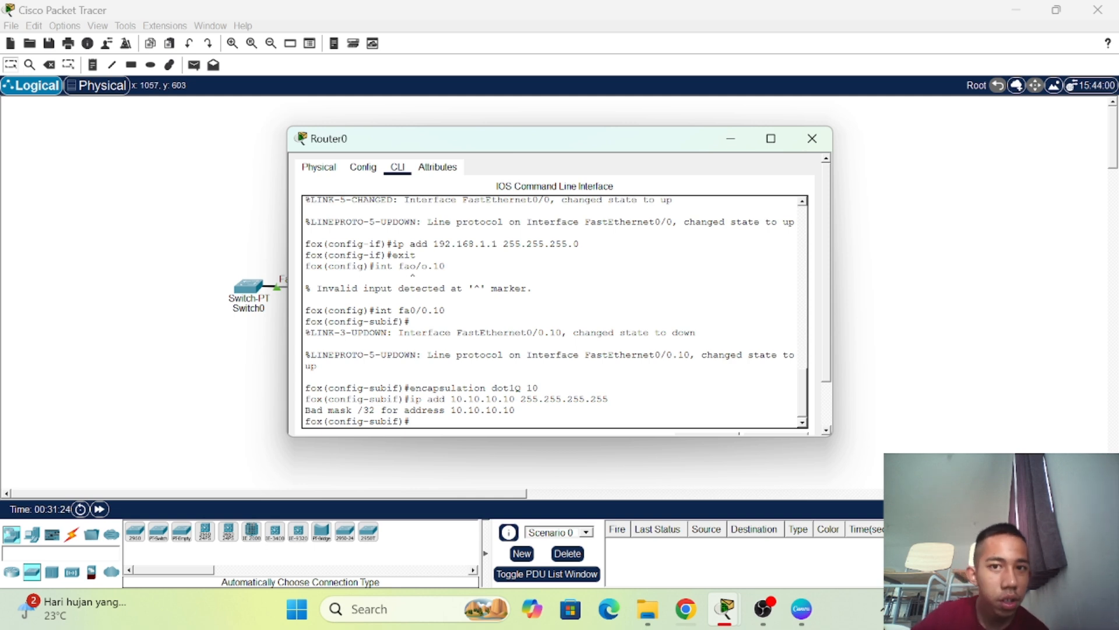
left_click(812, 139)
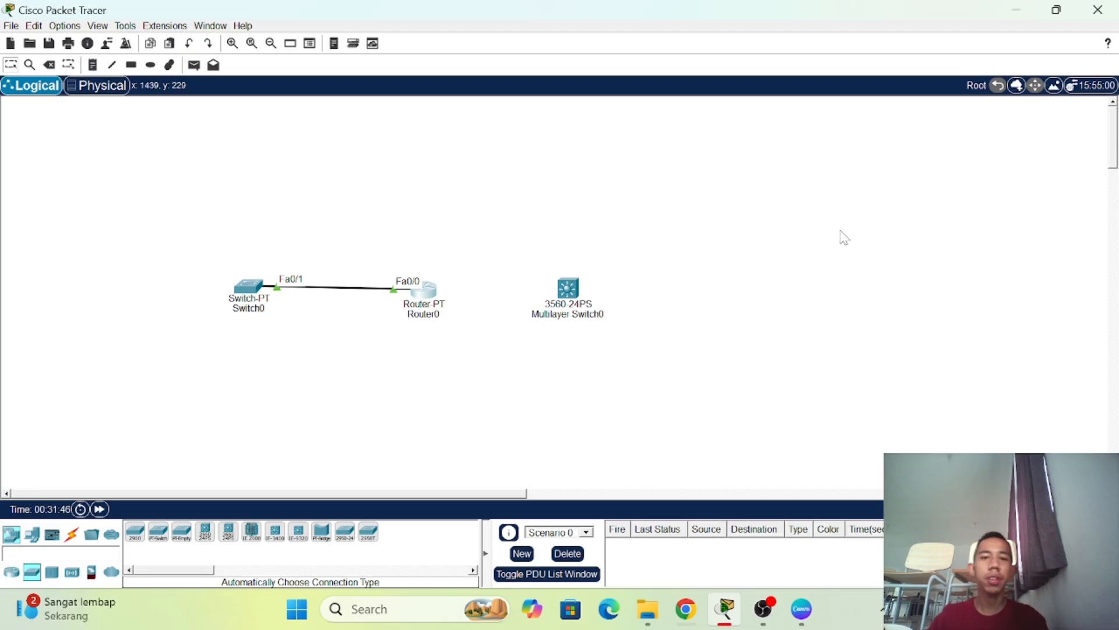
left_click(763, 608)
left_click(941, 382)
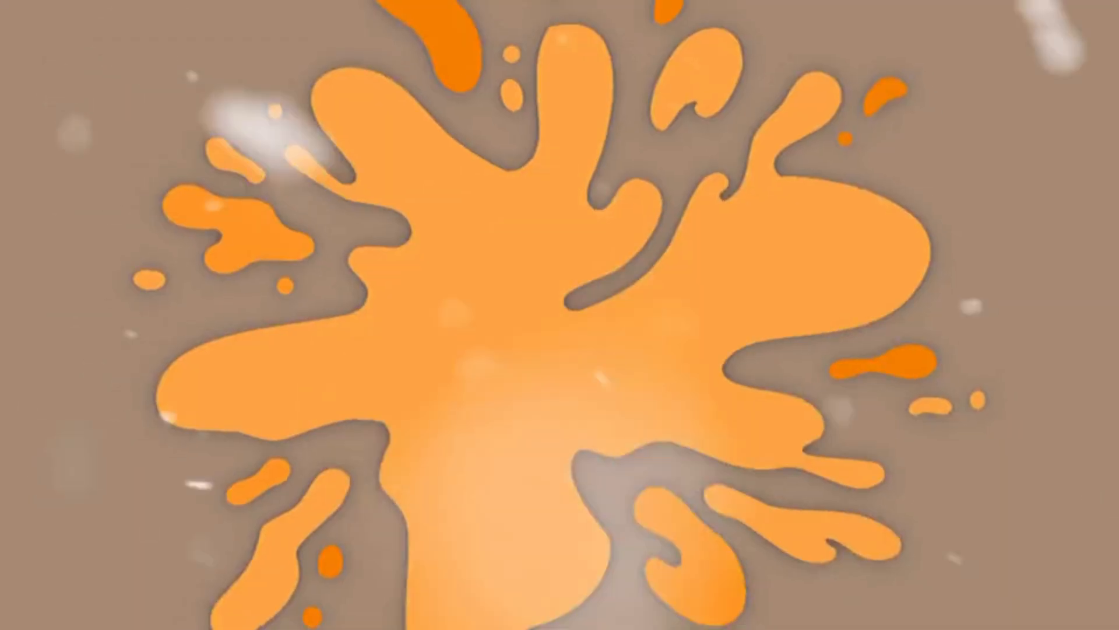